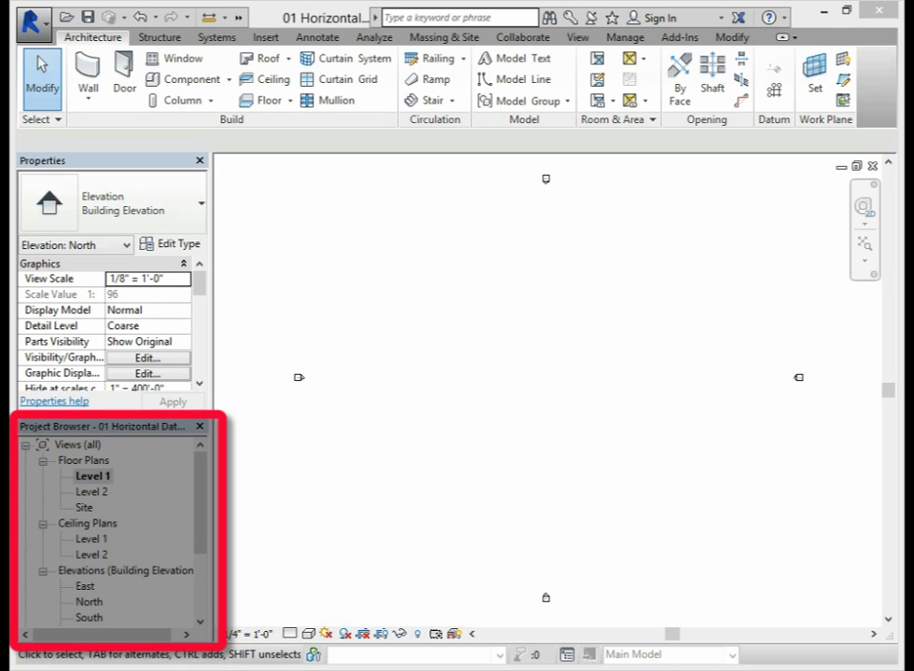
Open the North building elevation view to show the existing levels
{"action": "scroll", "coordinate": [110, 531], "scroll_direction": "down", "scroll_amount": 3}
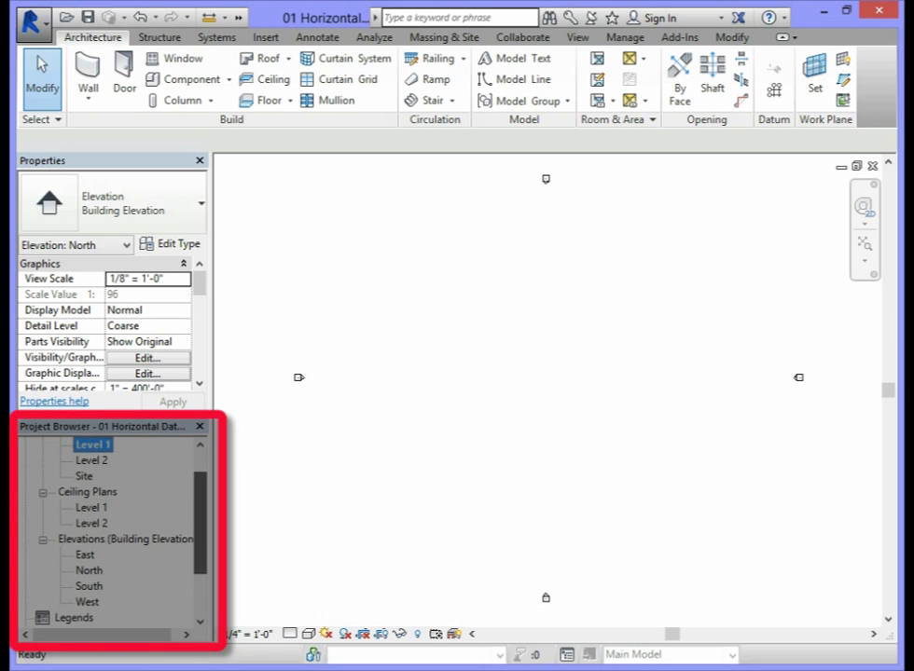
{"action": "left_click", "coordinate": [119, 523]}
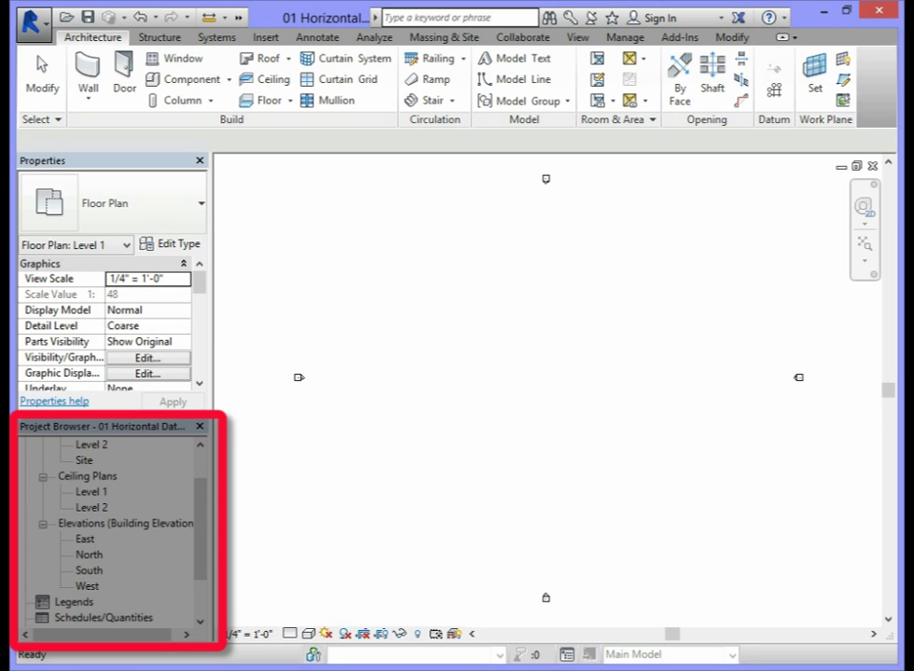
{"action": "left_click", "coordinate": [89, 554]}
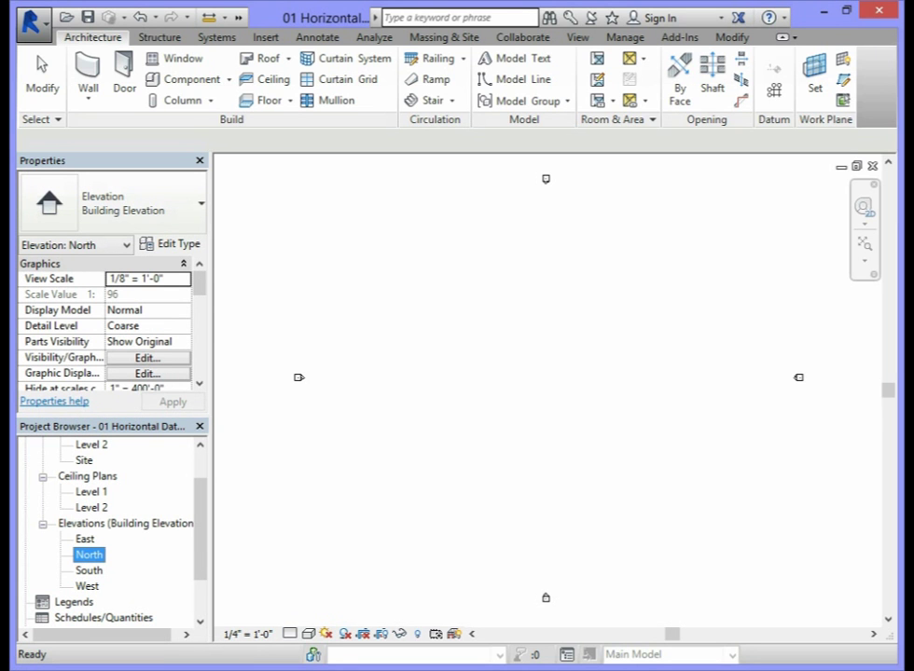
{"action": "double_click", "coordinate": [88, 555]}
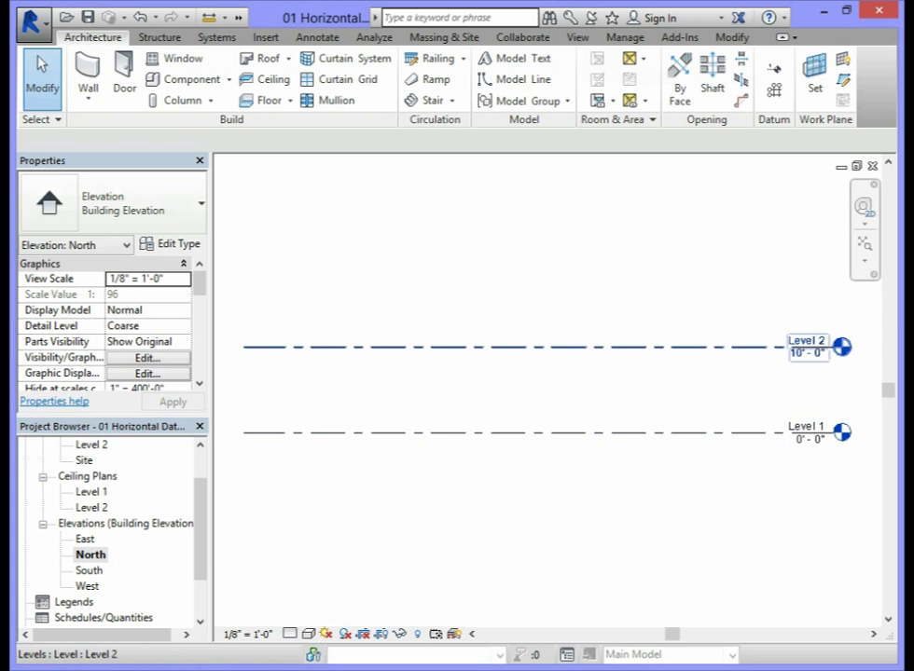
{"action": "left_click", "coordinate": [559, 346]}
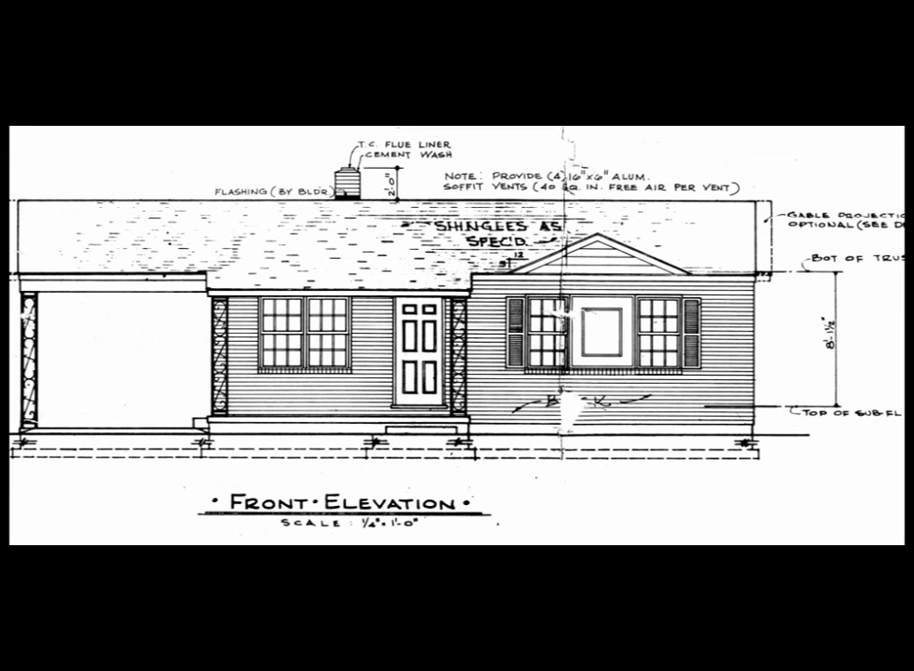
{"action": "left_click", "coordinate": [817, 432]}
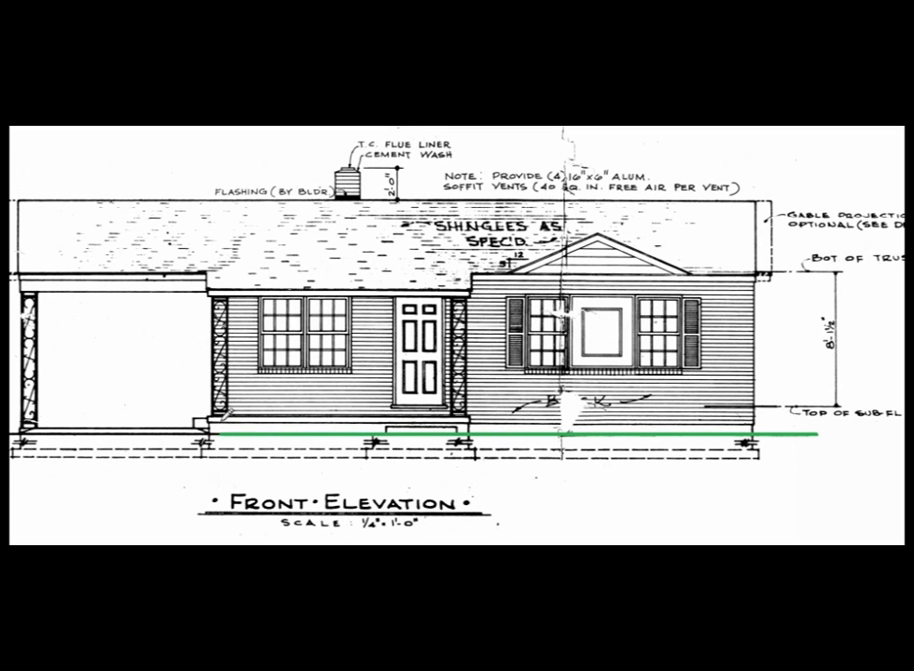
{"action": "left_click", "coordinate": [180, 414]}
{"action": "left_click", "coordinate": [785, 406]}
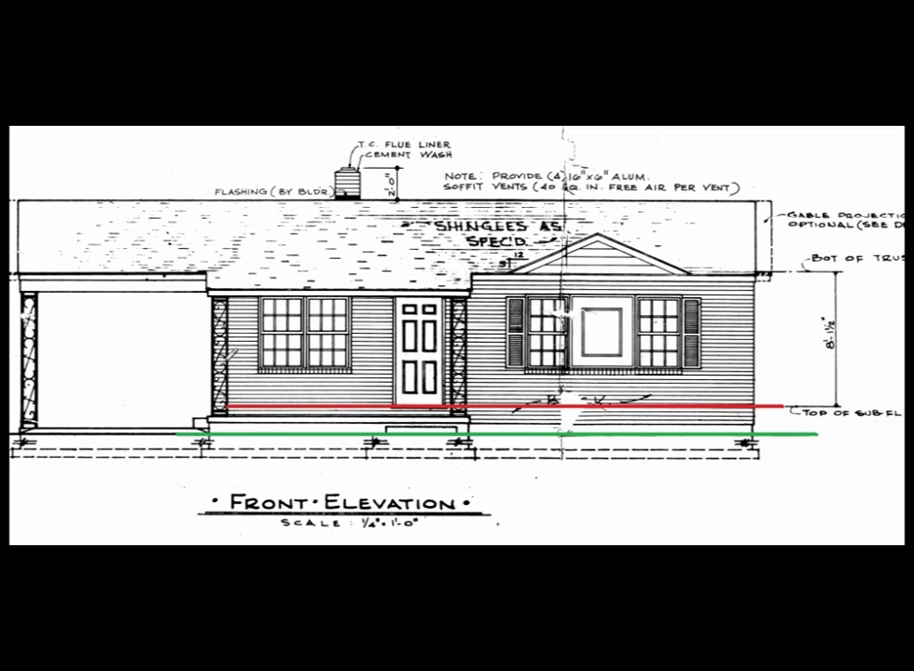
{"action": "left_click", "coordinate": [214, 361]}
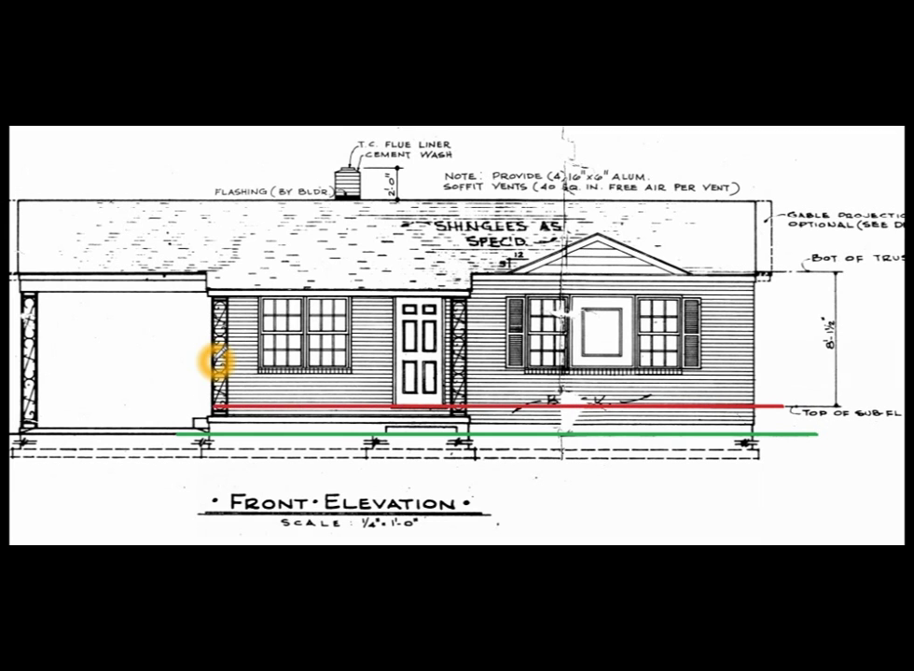
{"action": "left_click", "coordinate": [789, 268]}
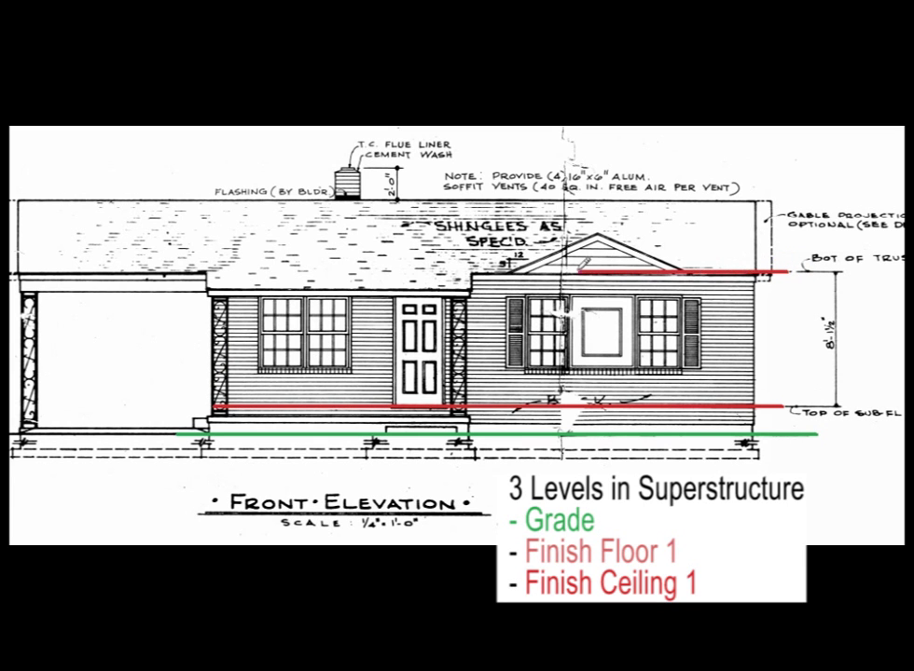
{"action": "left_click", "coordinate": [439, 268]}
{"action": "left_click_drag", "start_coordinate": [438, 263], "coordinate": [215, 259]}
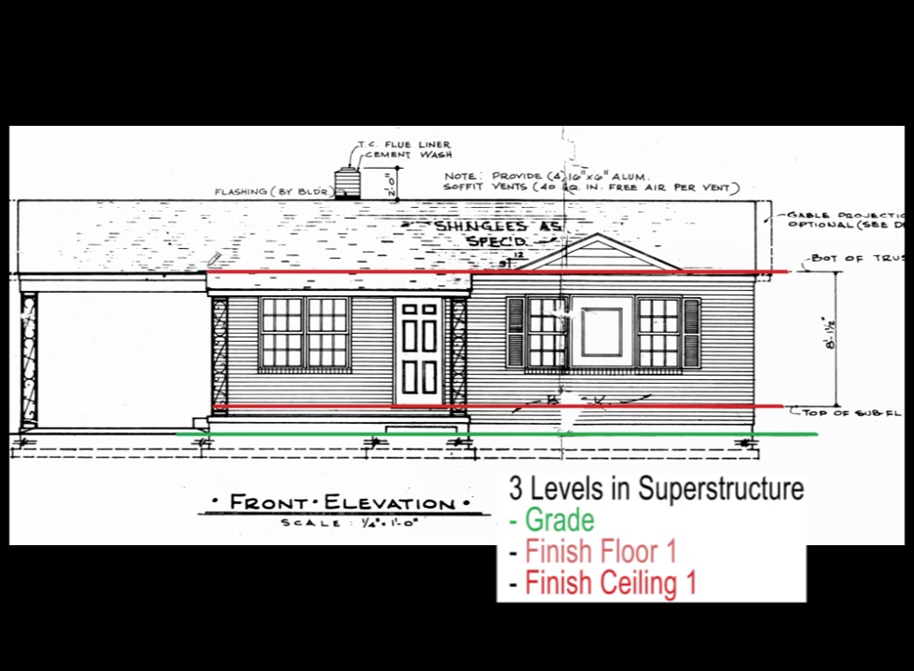
{"action": "left_click", "coordinate": [202, 269]}
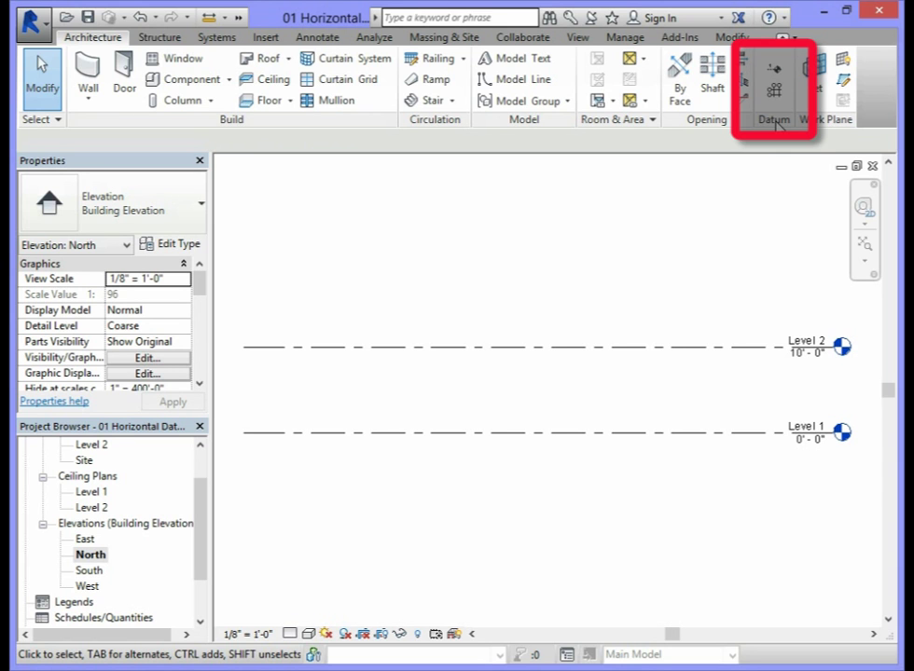
Draw a new level 10' above Level 2, aligned with both ends of the existing levels
{"action": "left_click", "coordinate": [778, 73]}
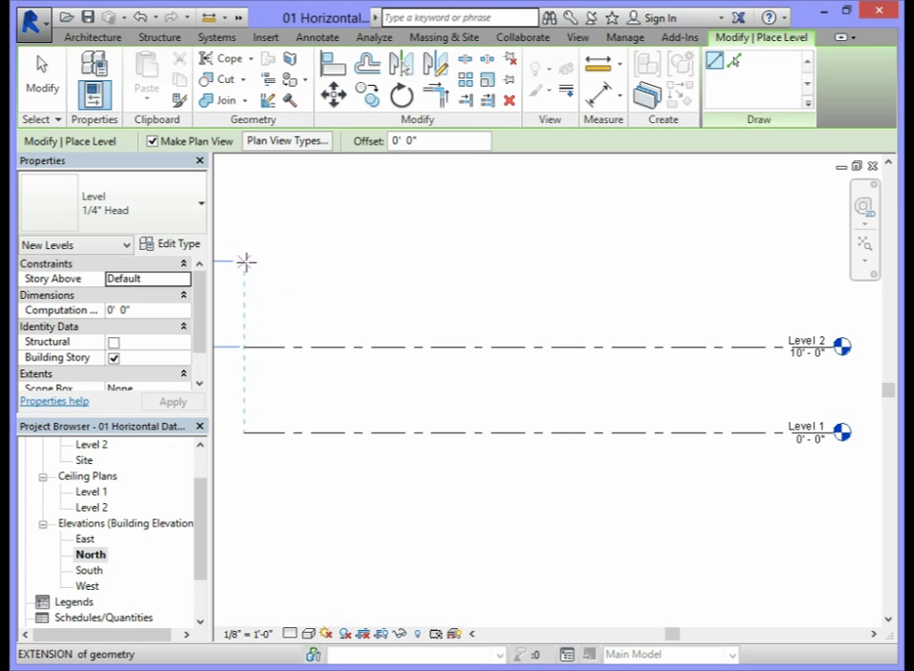
{"action": "left_click", "coordinate": [246, 262]}
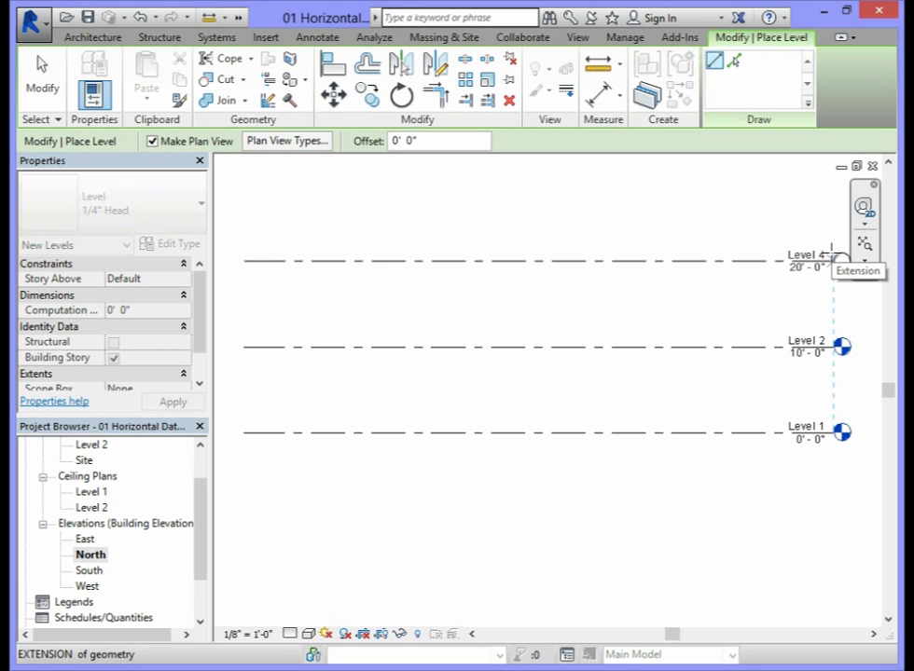
{"action": "left_click", "coordinate": [833, 260]}
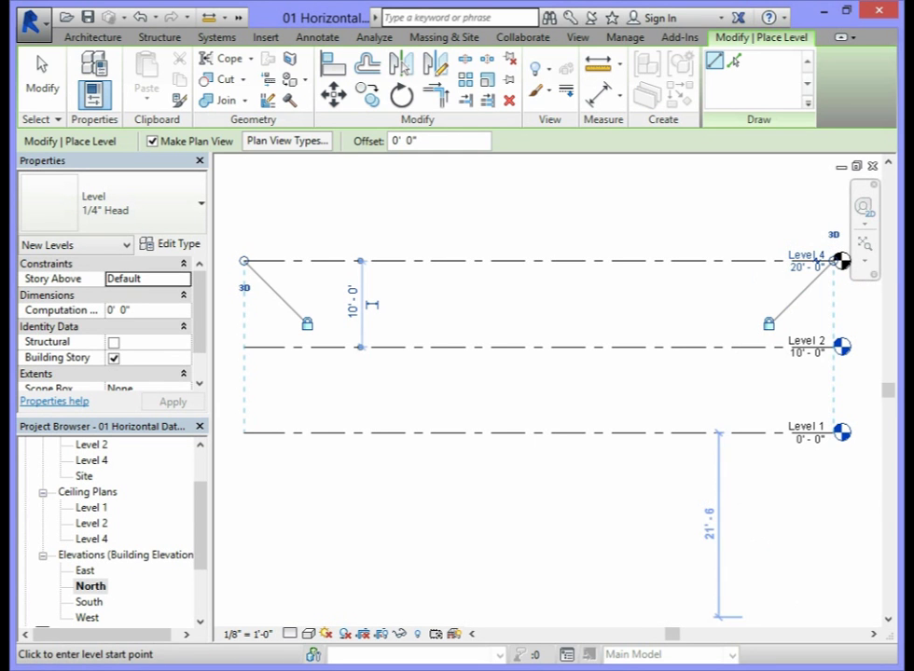
{"action": "key", "text": "z"}
{"action": "key", "text": "f"}
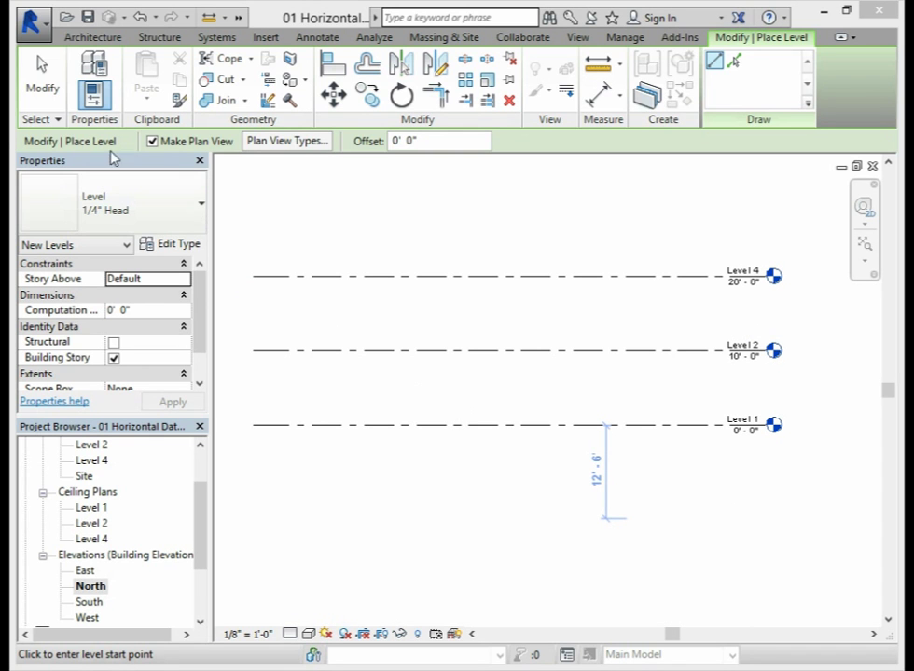
{"action": "left_click", "coordinate": [40, 72]}
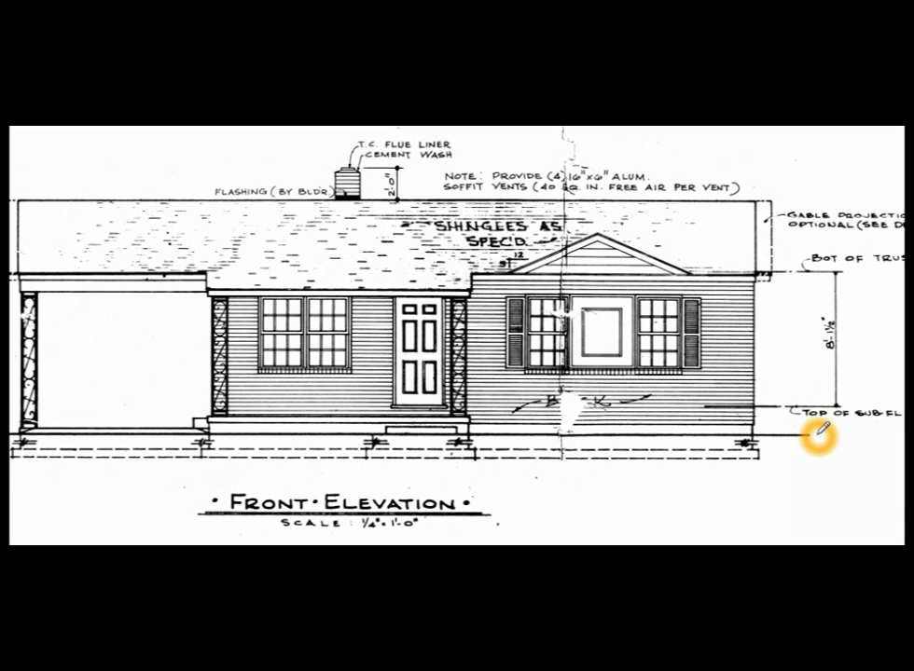
{"action": "mouse_move", "coordinate": [818, 435]}
{"action": "left_mouse_down"}
{"action": "mouse_move", "coordinate": [466, 434]}
{"action": "mouse_move", "coordinate": [233, 418]}
{"action": "mouse_move", "coordinate": [194, 435]}
{"action": "left_mouse_up"}
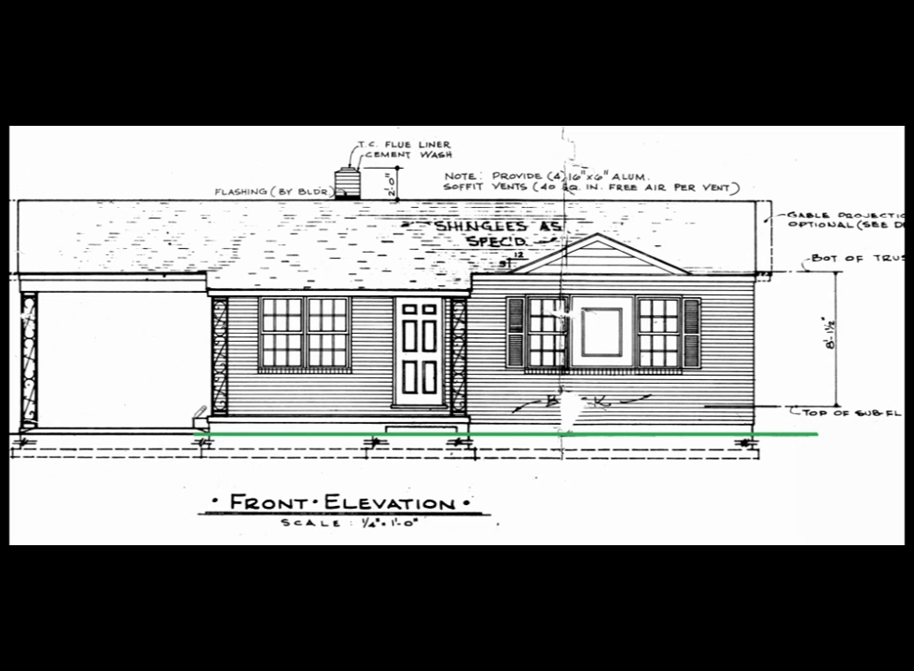
{"action": "left_click", "coordinate": [179, 421]}
{"action": "left_click", "coordinate": [786, 407]}
{"action": "left_click_drag", "start_coordinate": [786, 407], "coordinate": [212, 407]}
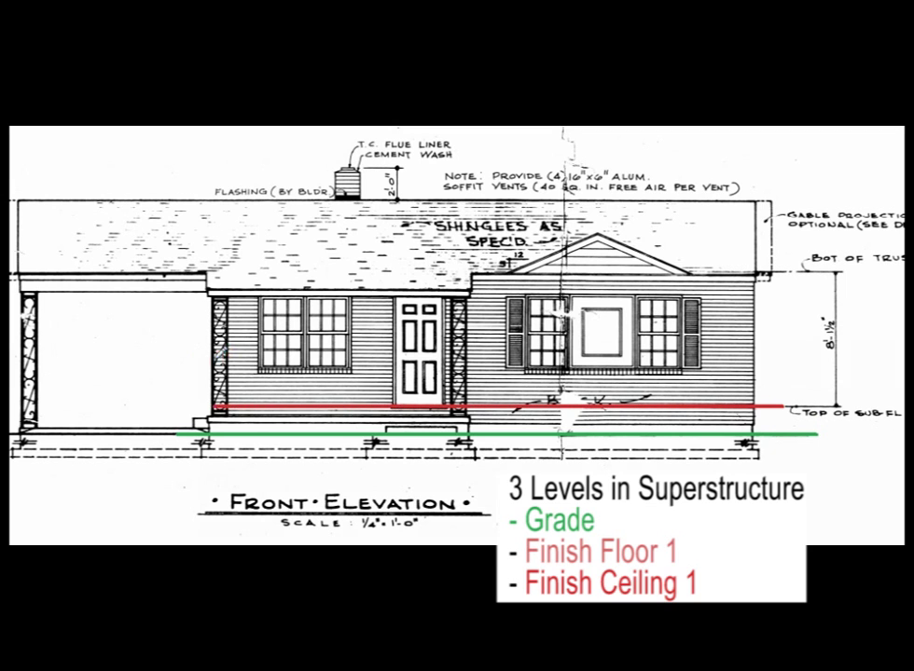
{"action": "left_click_drag", "start_coordinate": [787, 270], "coordinate": [207, 272]}
{"action": "left_click", "coordinate": [202, 268]}
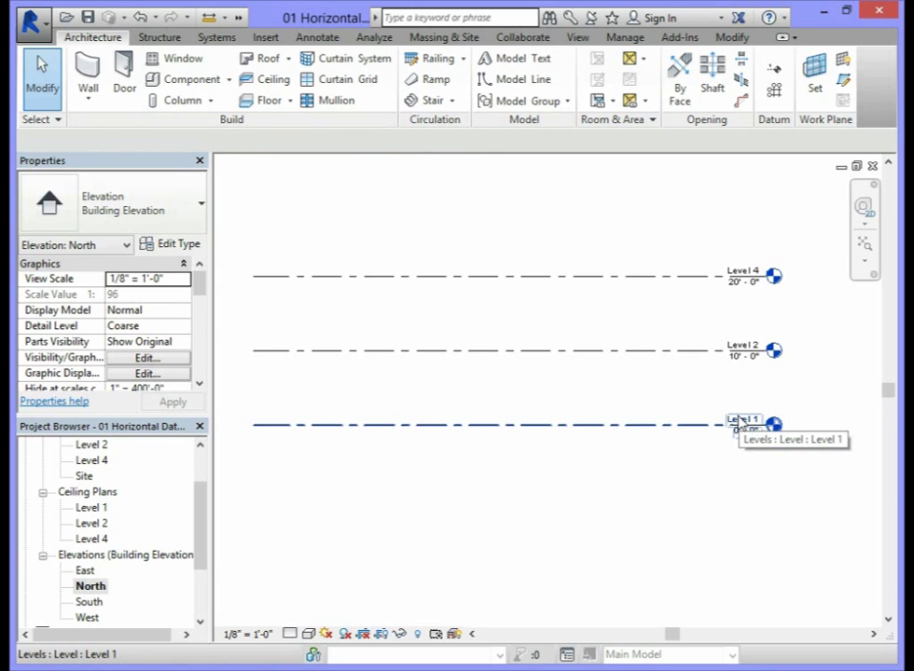
Rename Level 1 to Grade together with its corresponding views, and check the Grade floor and ceiling plans
{"action": "scroll", "coordinate": [736, 424], "scroll_direction": "up", "scroll_amount": 3}
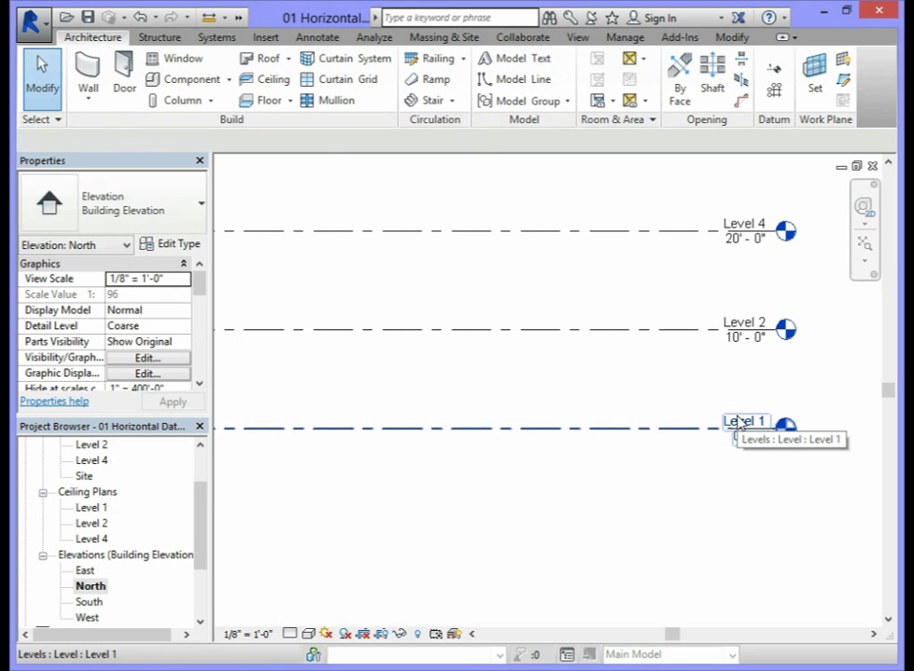
{"action": "left_click", "coordinate": [746, 427]}
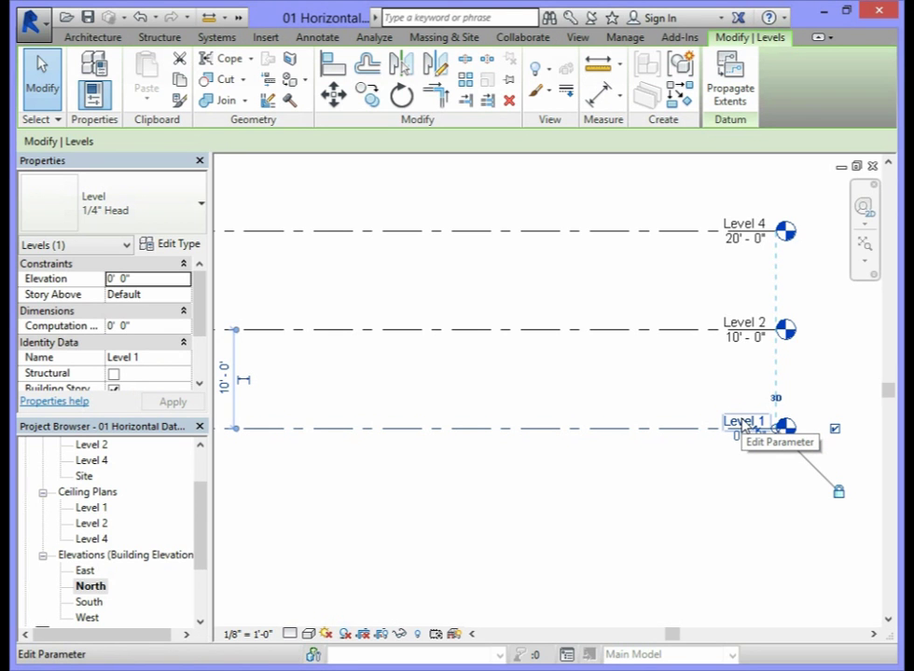
{"action": "left_click", "coordinate": [749, 424]}
{"action": "left_click_drag", "start_coordinate": [743, 418], "coordinate": [669, 421]}
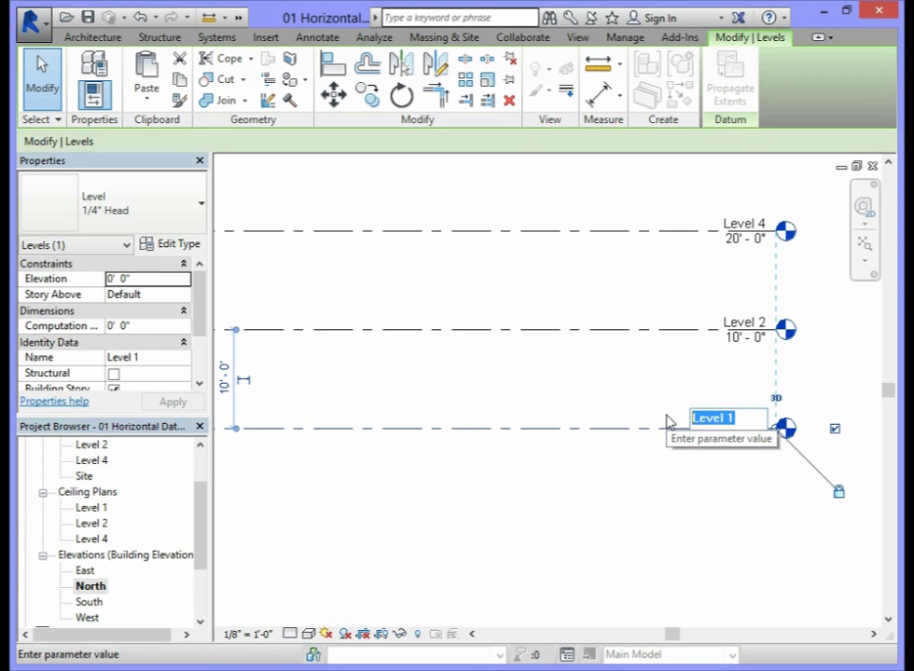
{"action": "type", "text": "Grade"}
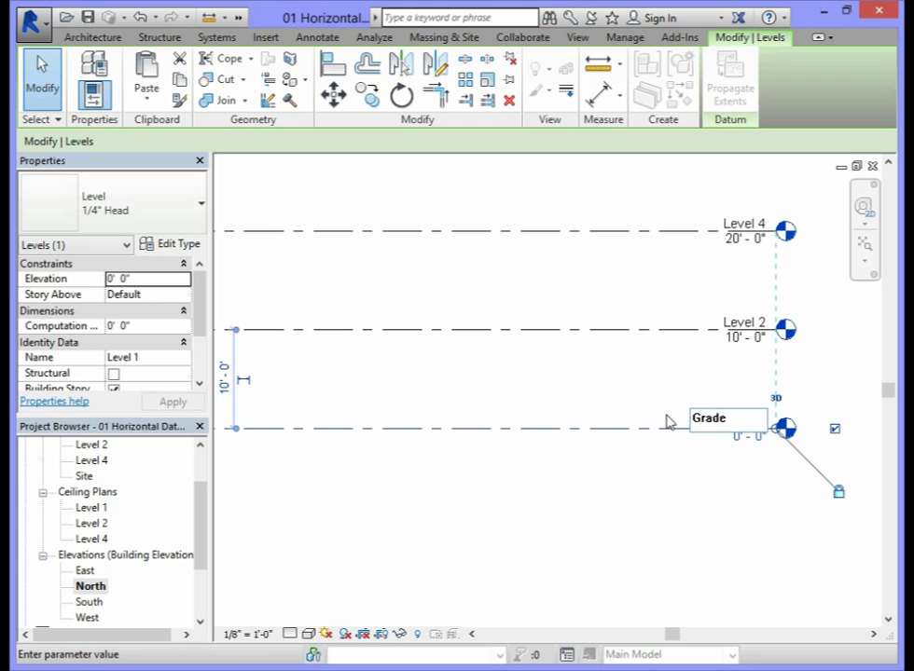
{"action": "key", "text": "Return"}
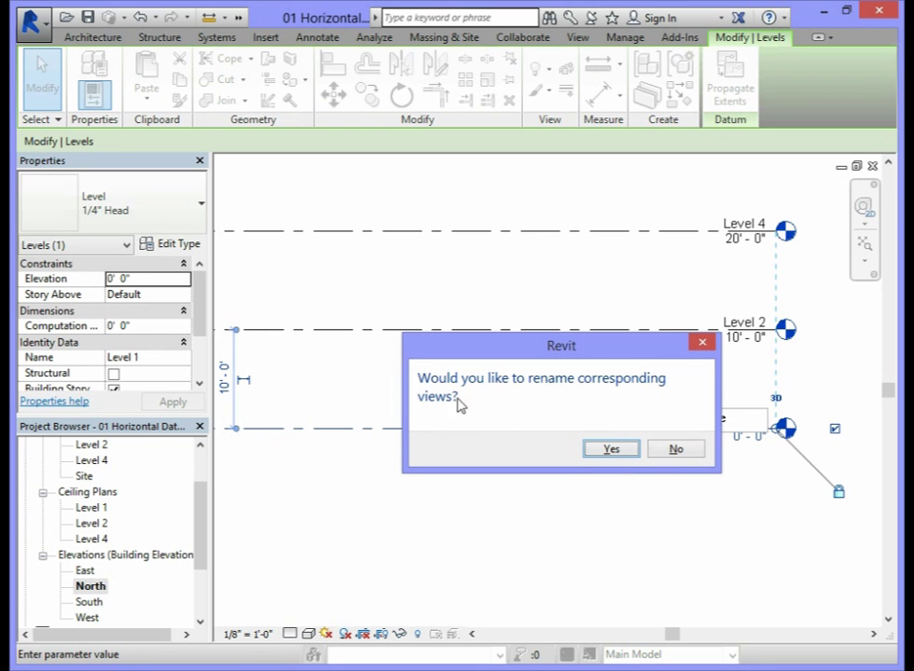
{"action": "left_click", "coordinate": [611, 451]}
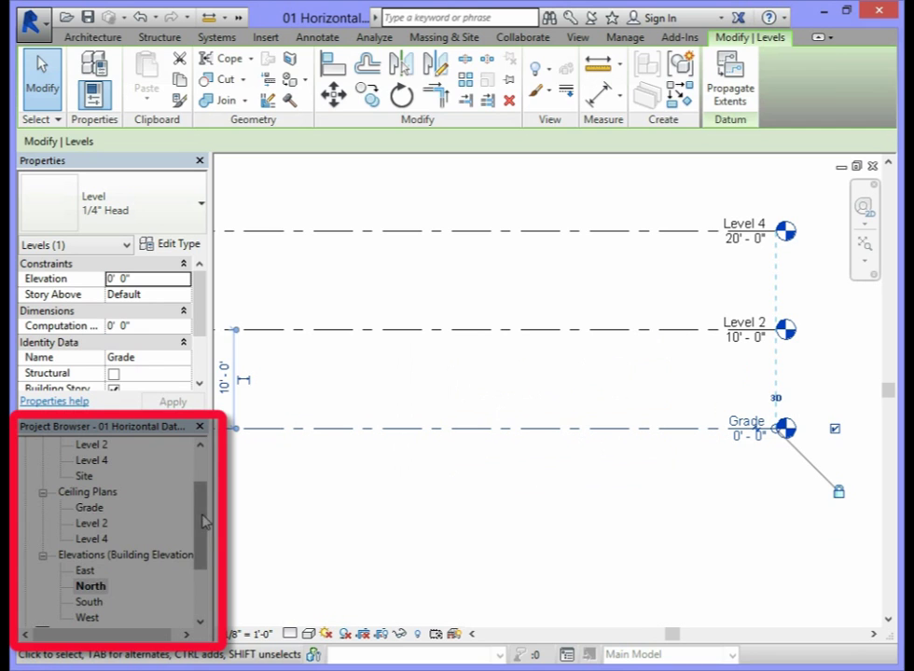
{"action": "scroll", "coordinate": [205, 520], "scroll_direction": "up", "scroll_amount": 2}
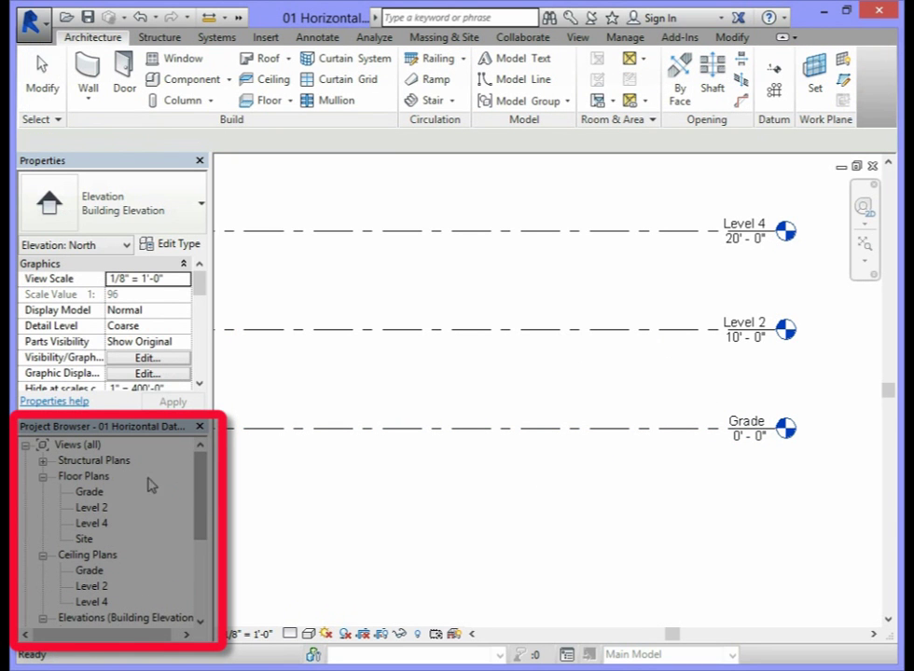
{"action": "left_click", "coordinate": [89, 492]}
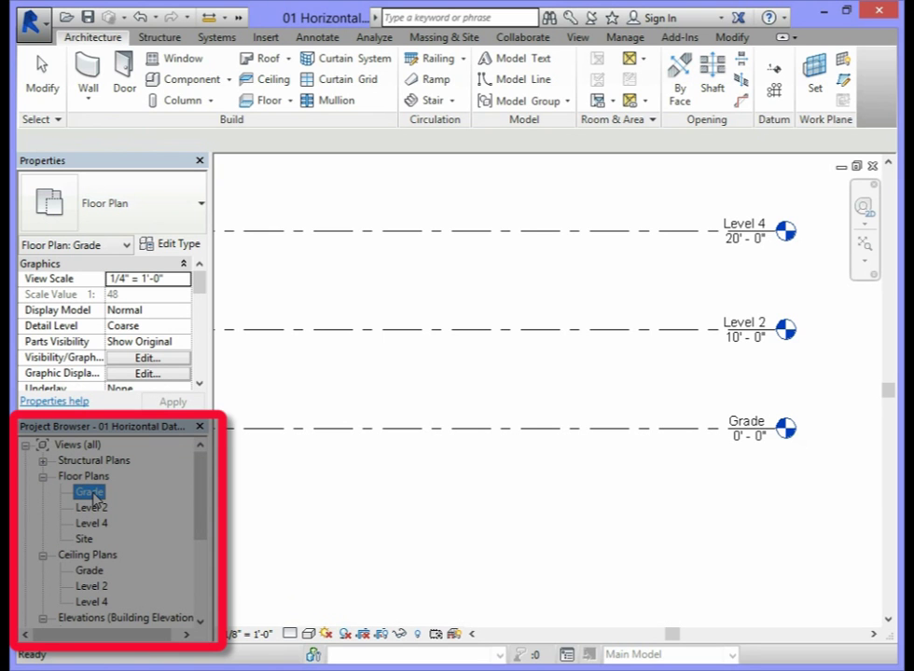
{"action": "scroll", "coordinate": [200, 524], "scroll_direction": "down", "scroll_amount": 2}
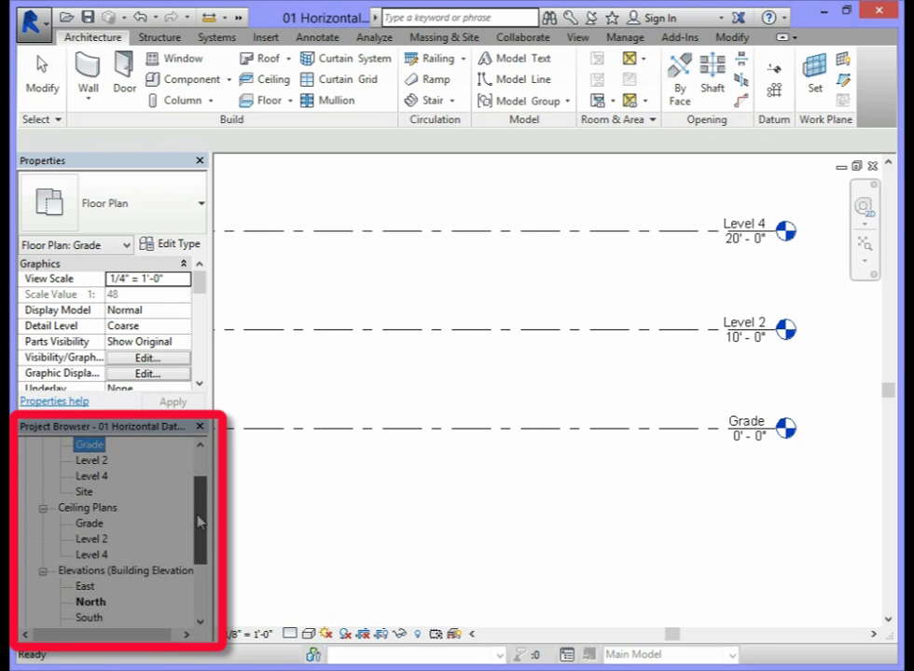
{"action": "left_click", "coordinate": [95, 511]}
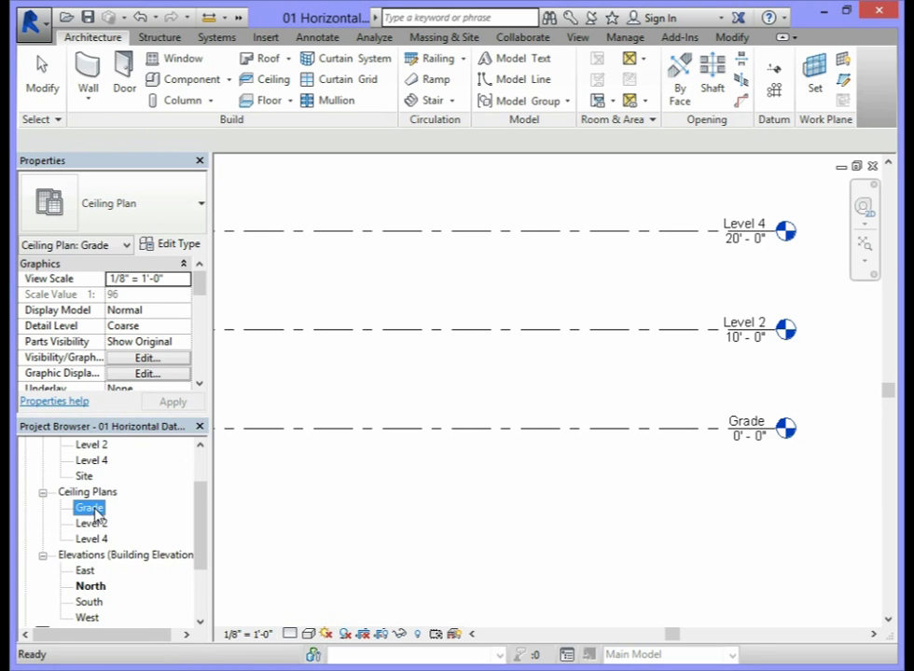
Rename Level 2 to Finish Floor 1 together with its corresponding views
{"action": "left_click", "coordinate": [736, 327]}
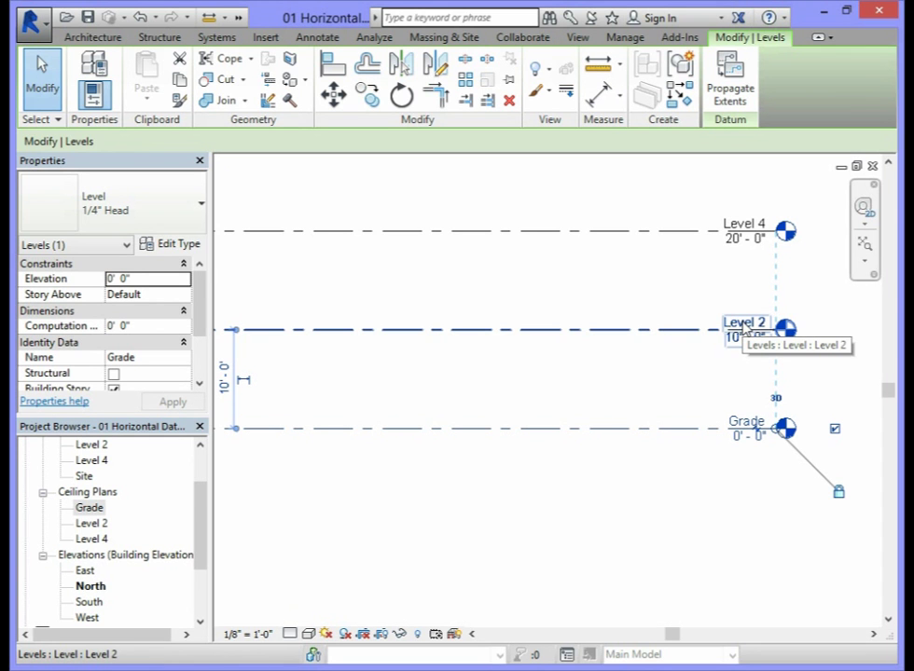
{"action": "double_click", "coordinate": [743, 324]}
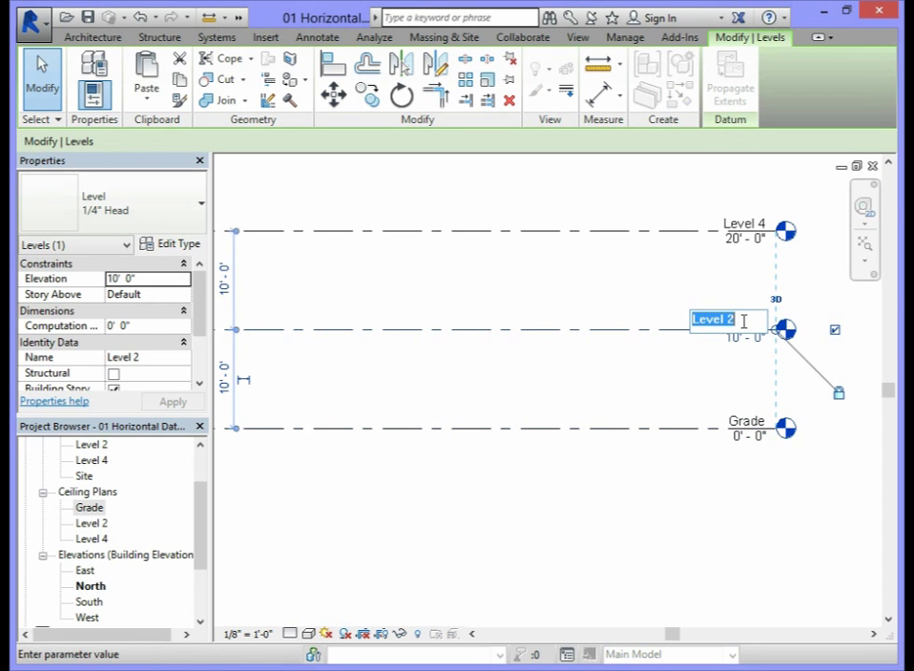
{"action": "type", "text": "F"}
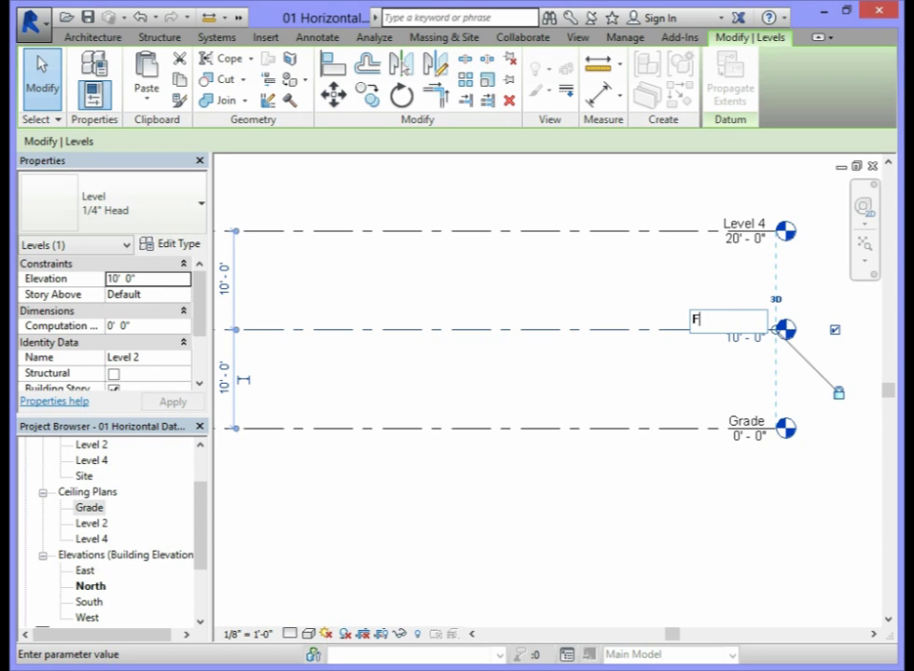
{"action": "type", "text": "inish Floor 1"}
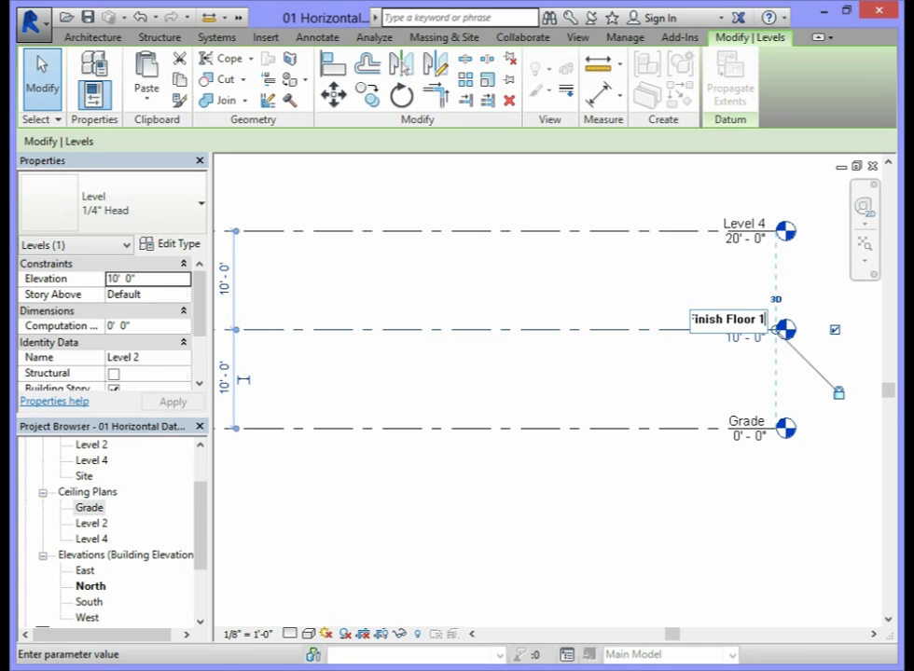
{"action": "key", "text": "Return"}
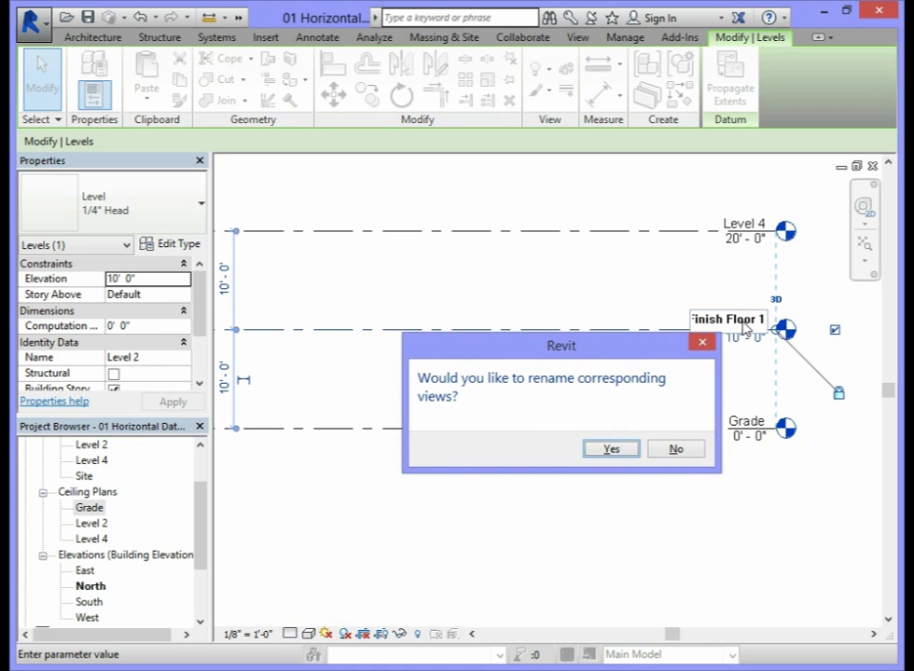
{"action": "left_click", "coordinate": [614, 451]}
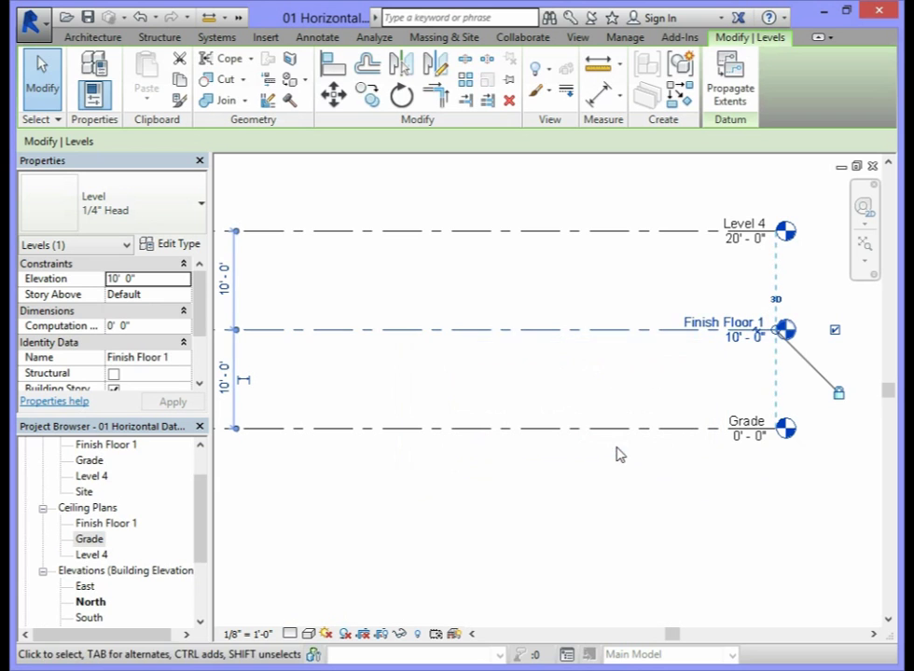
Rename Level 4 to Finish Ceiling 1 together with its corresponding views
{"action": "left_click", "coordinate": [744, 229]}
{"action": "left_click", "coordinate": [742, 223]}
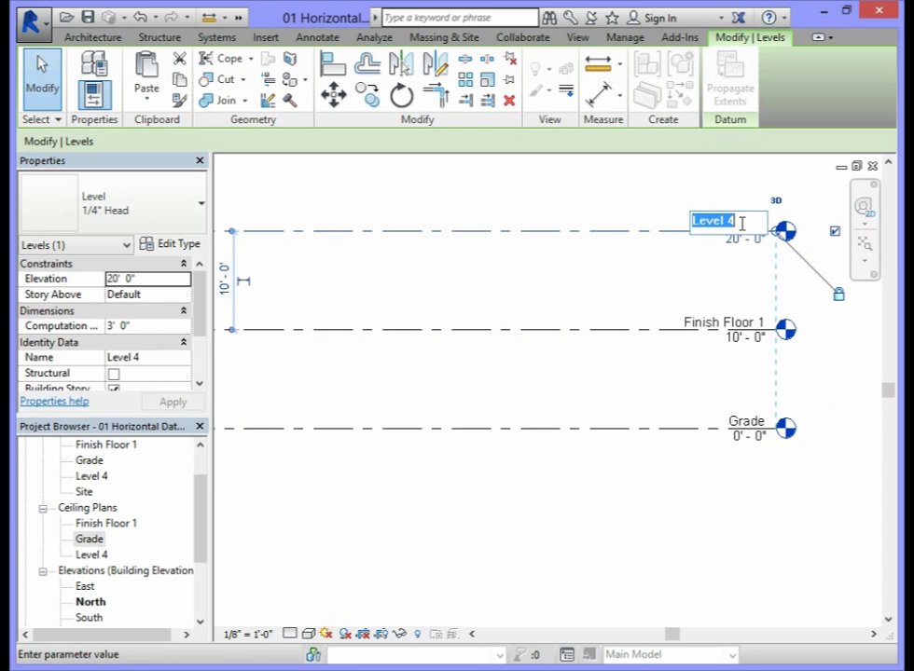
{"action": "type", "text": "F"}
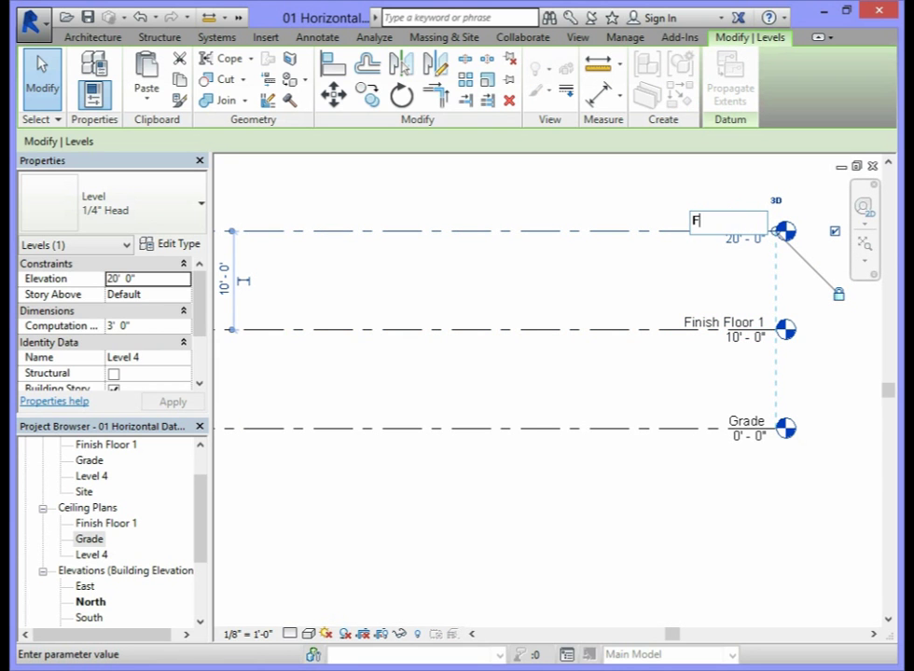
{"action": "type", "text": "inish Ceiling 1"}
{"action": "key", "text": "Return"}
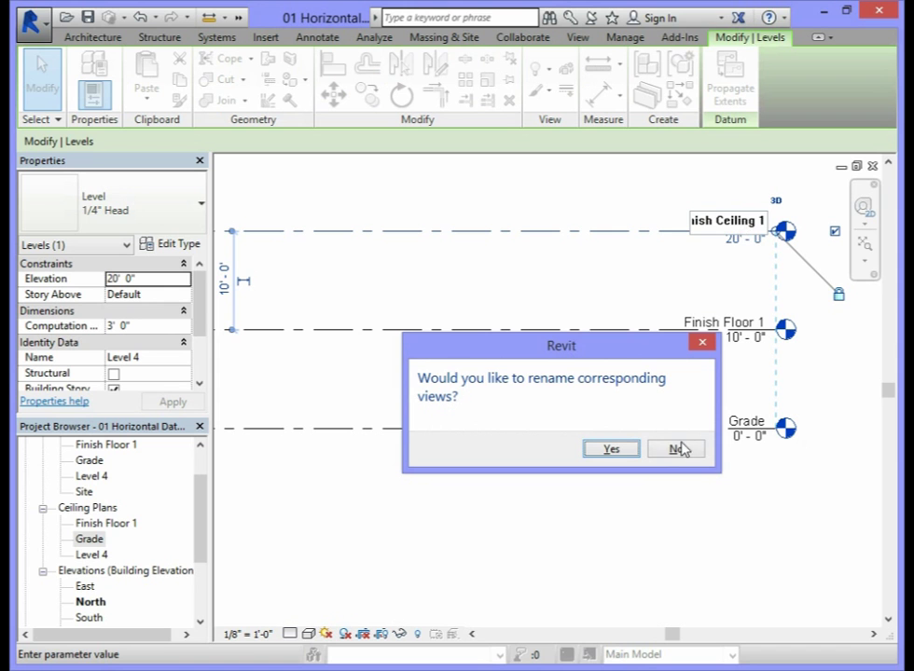
{"action": "left_click", "coordinate": [623, 450]}
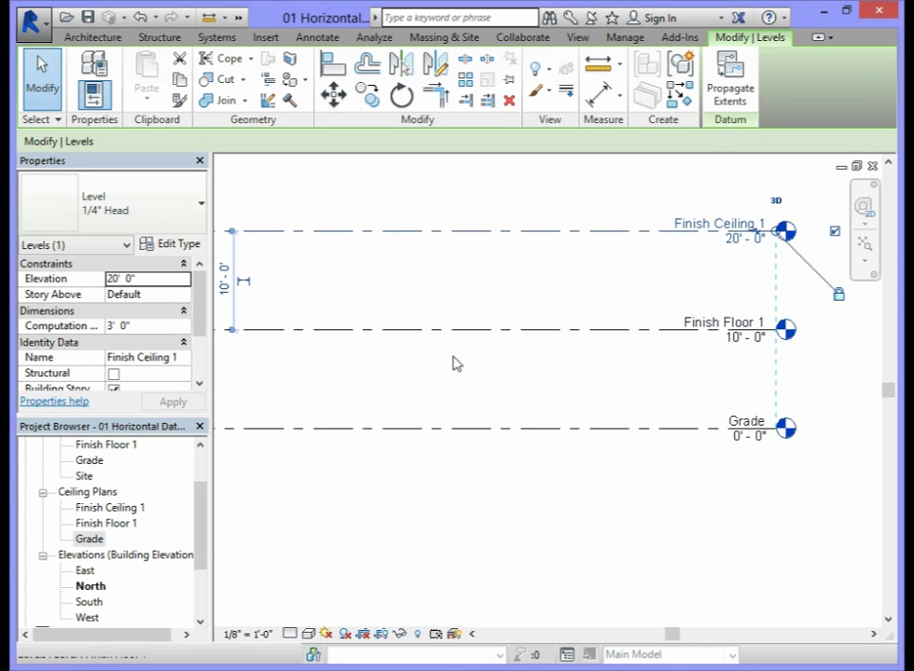
Set the distance from the Grade level up to the Finish Floor 1 level to 1'
{"action": "left_click", "coordinate": [466, 428]}
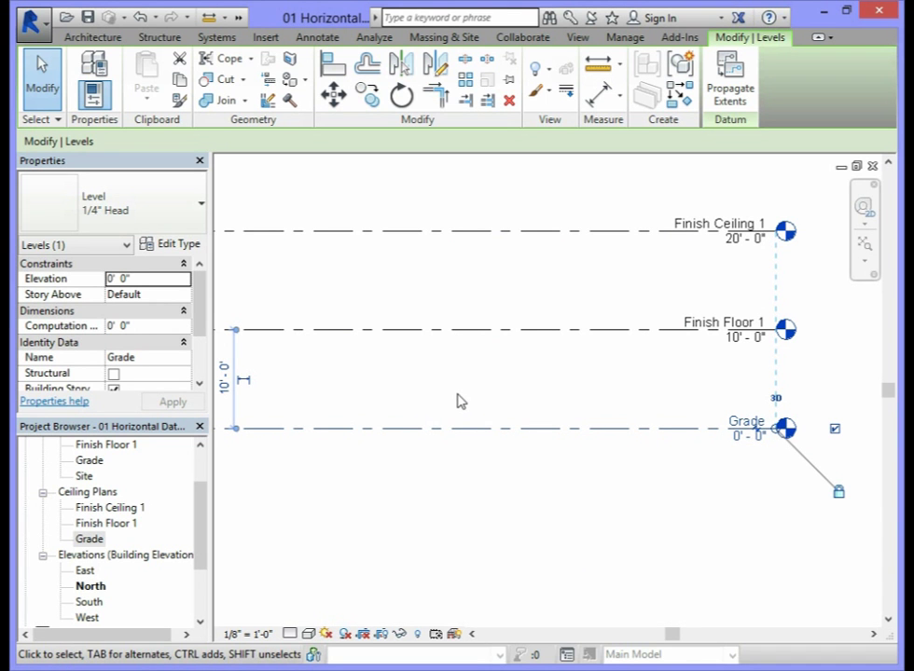
{"action": "left_click", "coordinate": [469, 330]}
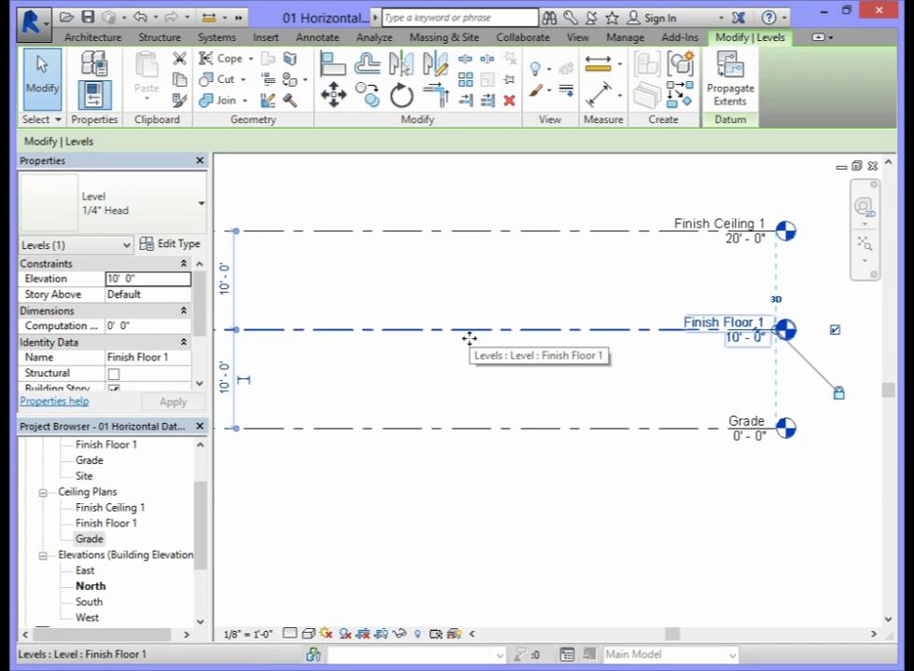
{"action": "left_click", "coordinate": [472, 430]}
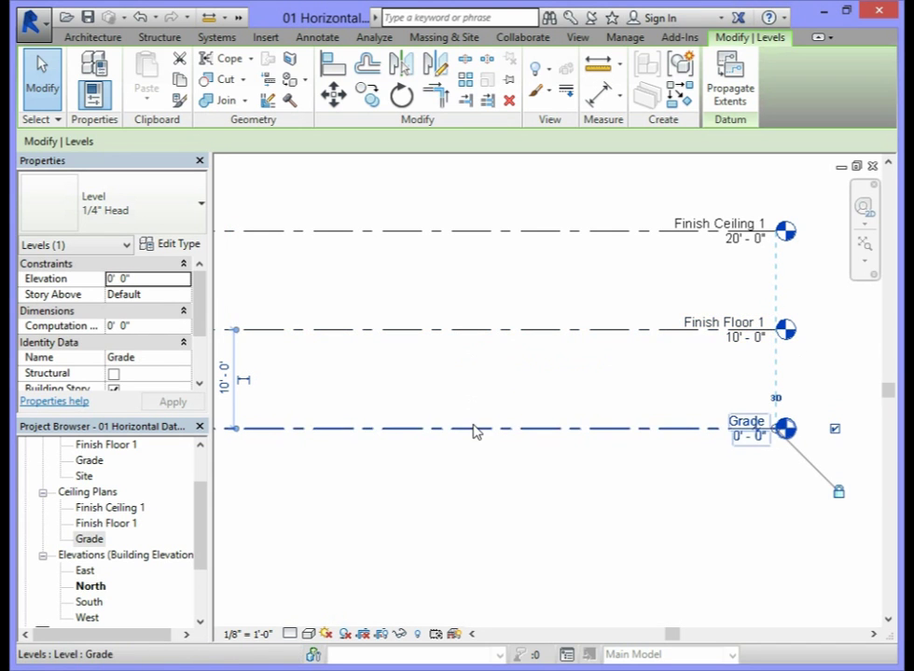
{"action": "left_click", "coordinate": [472, 333]}
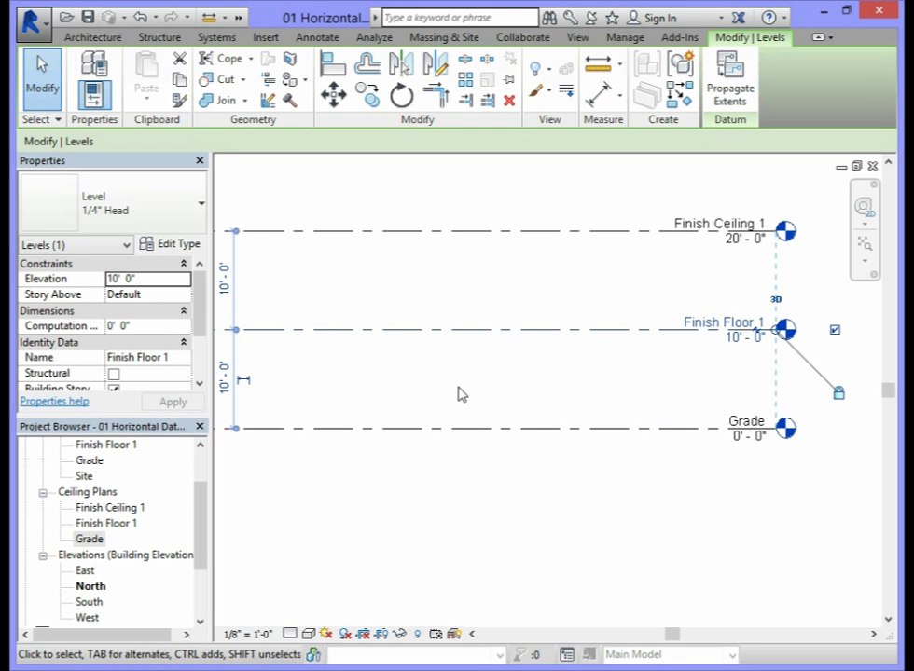
{"action": "left_click", "coordinate": [225, 382]}
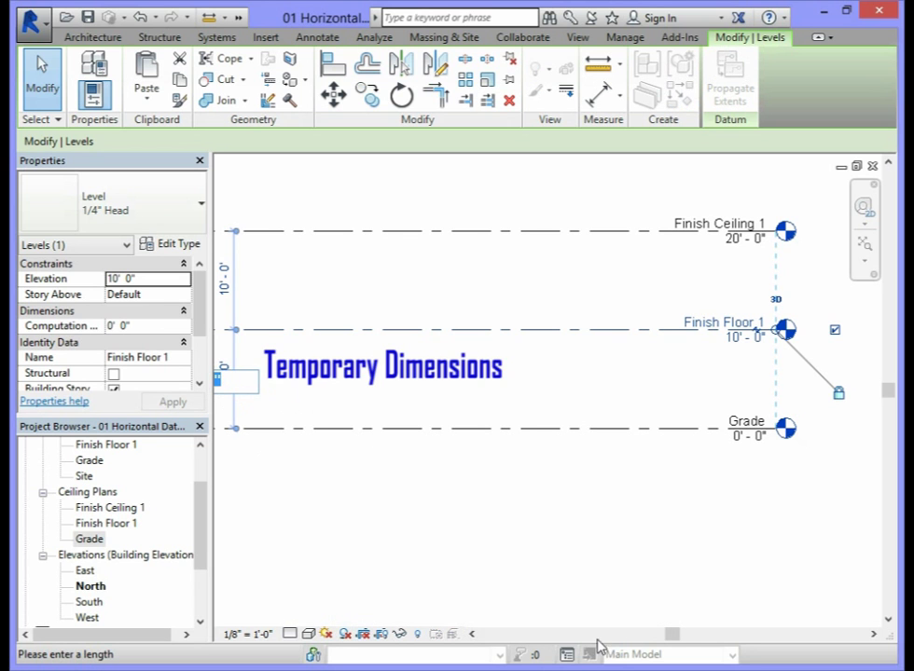
{"action": "left_click_drag", "start_coordinate": [678, 641], "coordinate": [639, 639]}
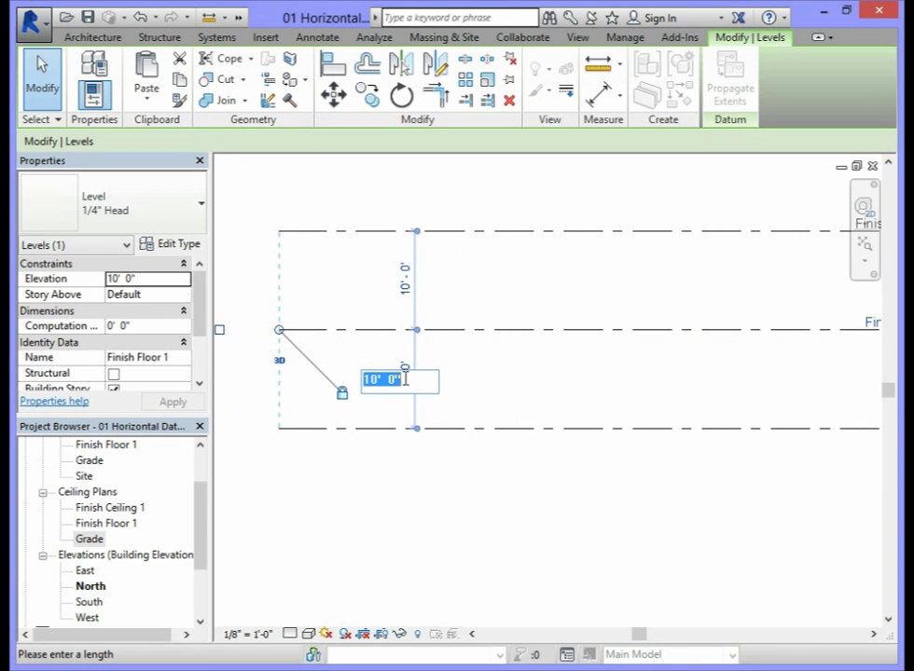
{"action": "type", "text": "1'"}
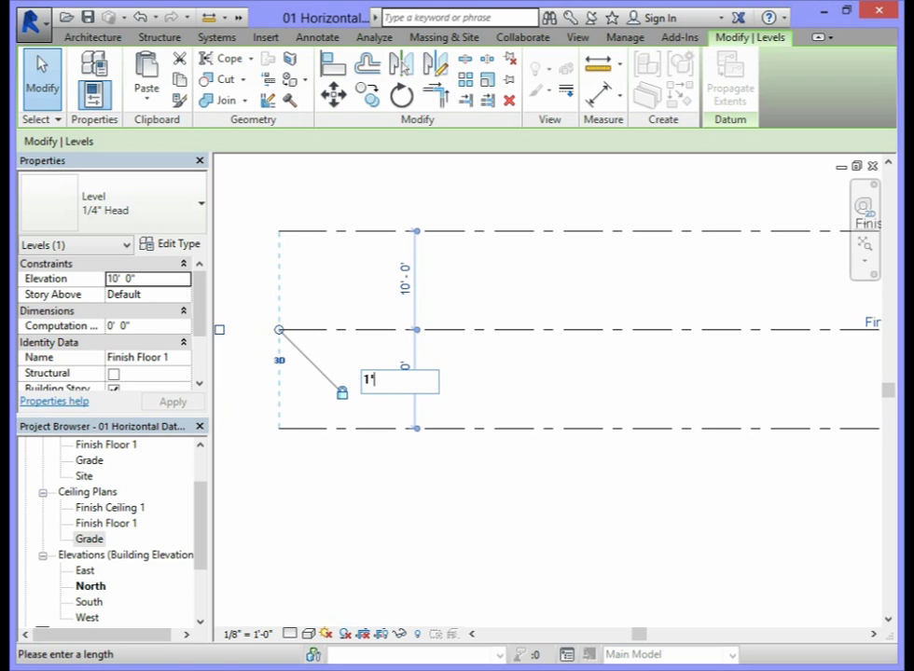
{"action": "key", "text": "Return"}
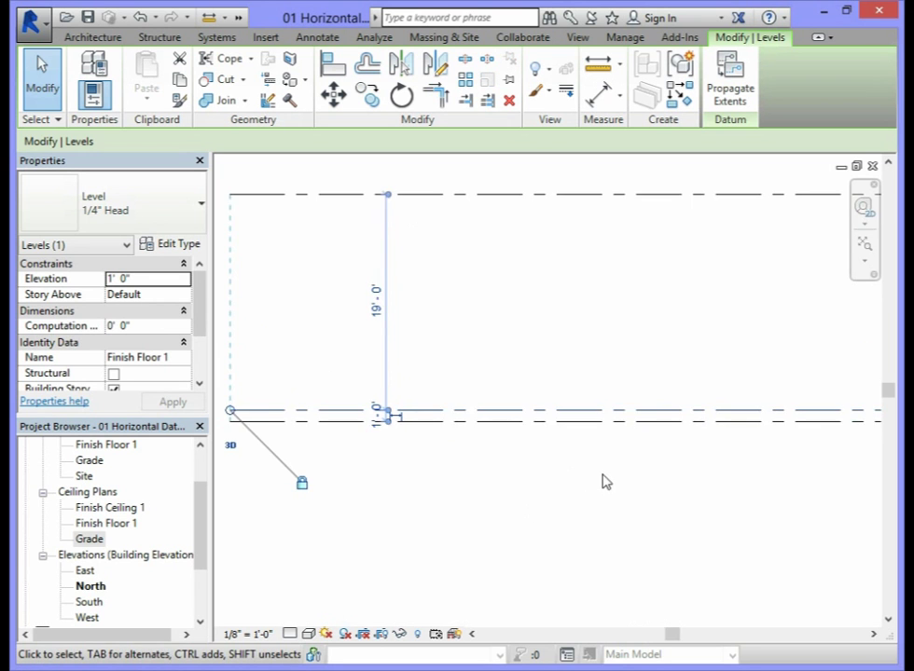
{"action": "scroll", "coordinate": [601, 481], "scroll_direction": "down", "scroll_amount": 1}
{"action": "scroll", "coordinate": [732, 456], "scroll_direction": "down", "scroll_amount": 1}
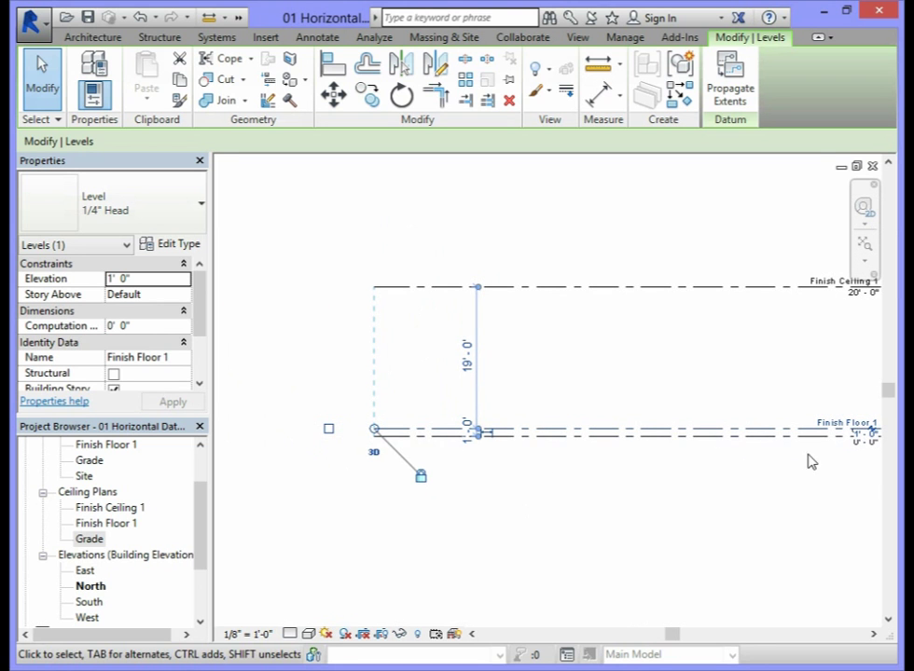
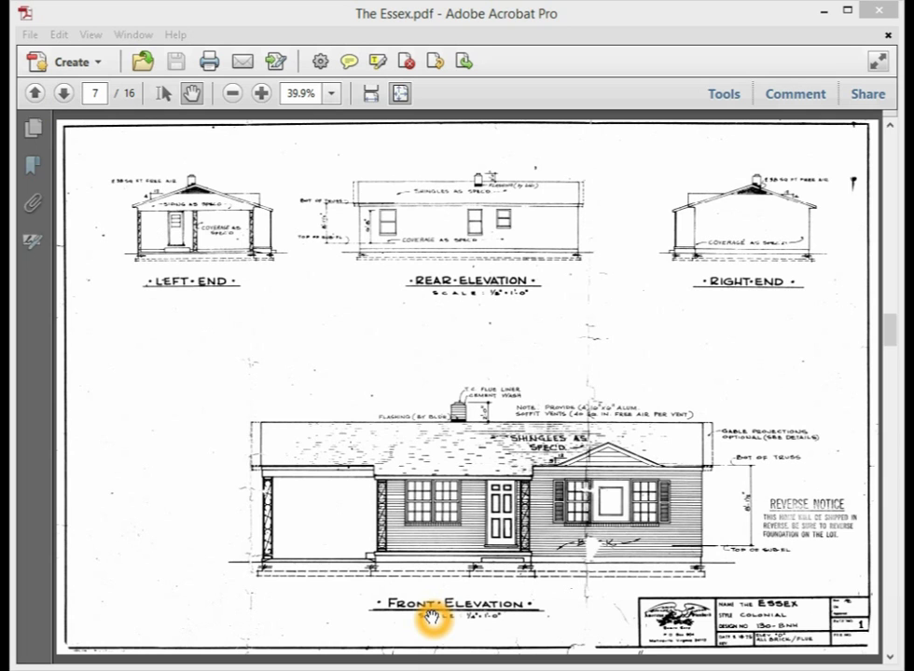
In The Essex.pdf in Adobe Acrobat Pro, magnify the Front Elevation on page 7 to examine the height from subfloor to bottom of truss
{"action": "left_click", "coordinate": [433, 612]}
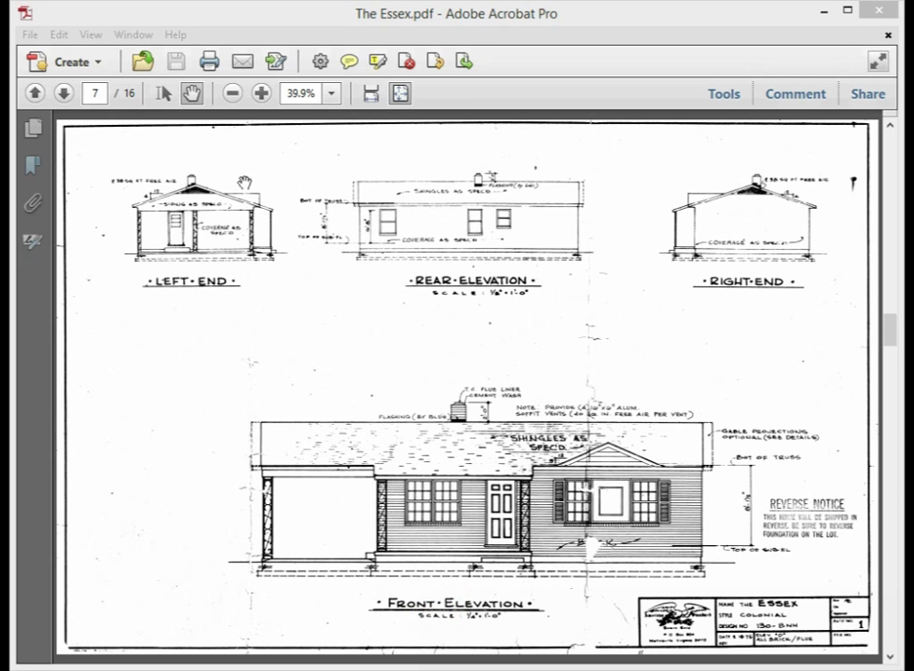
{"action": "left_click", "coordinate": [351, 112]}
{"action": "left_click", "coordinate": [90, 35]}
{"action": "left_click", "coordinate": [108, 118]}
{"action": "left_click", "coordinate": [309, 140]}
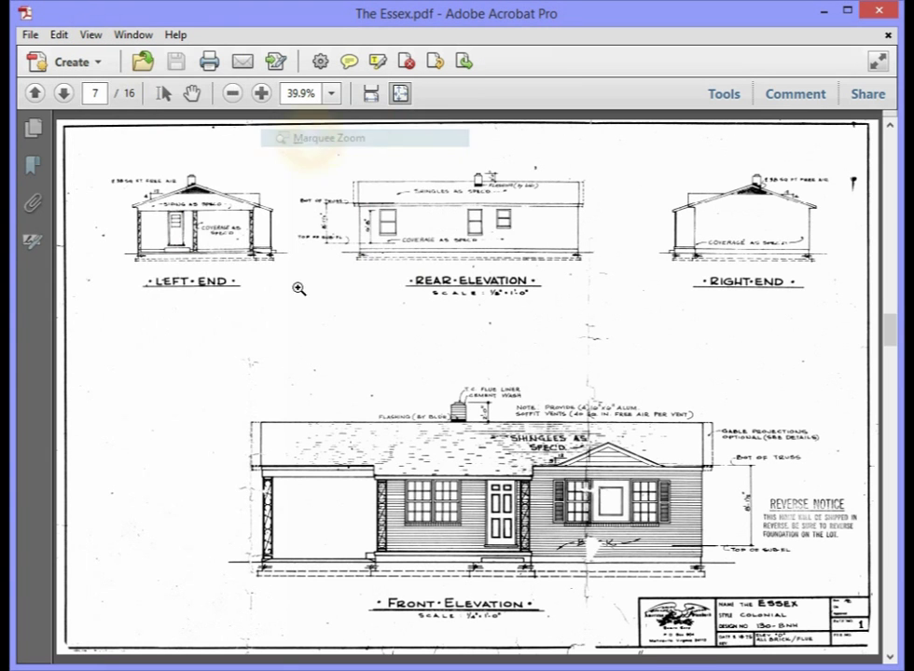
{"action": "left_click_drag", "start_coordinate": [237, 376], "coordinate": [786, 595]}
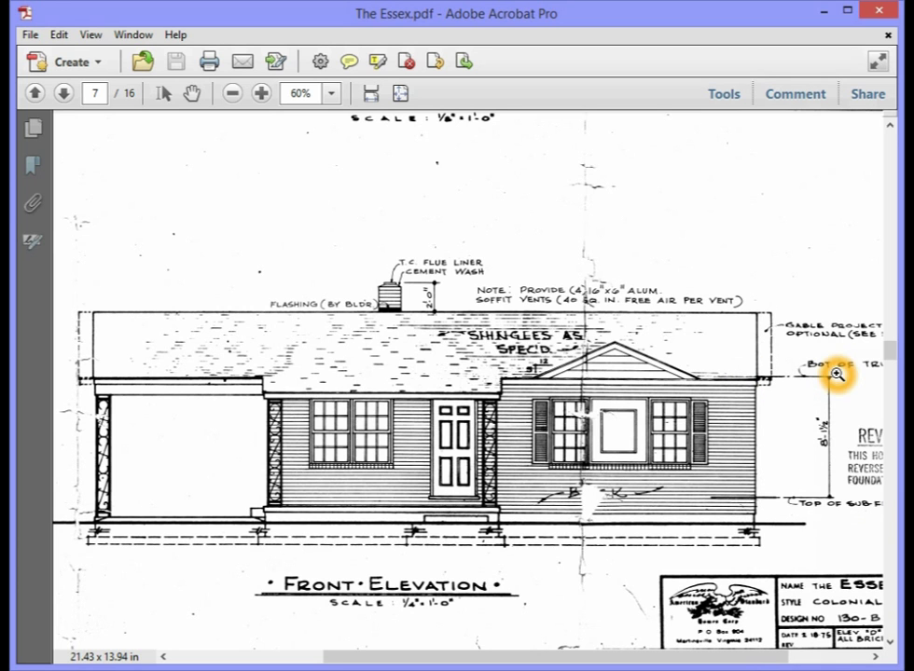
{"action": "left_click", "coordinate": [827, 436]}
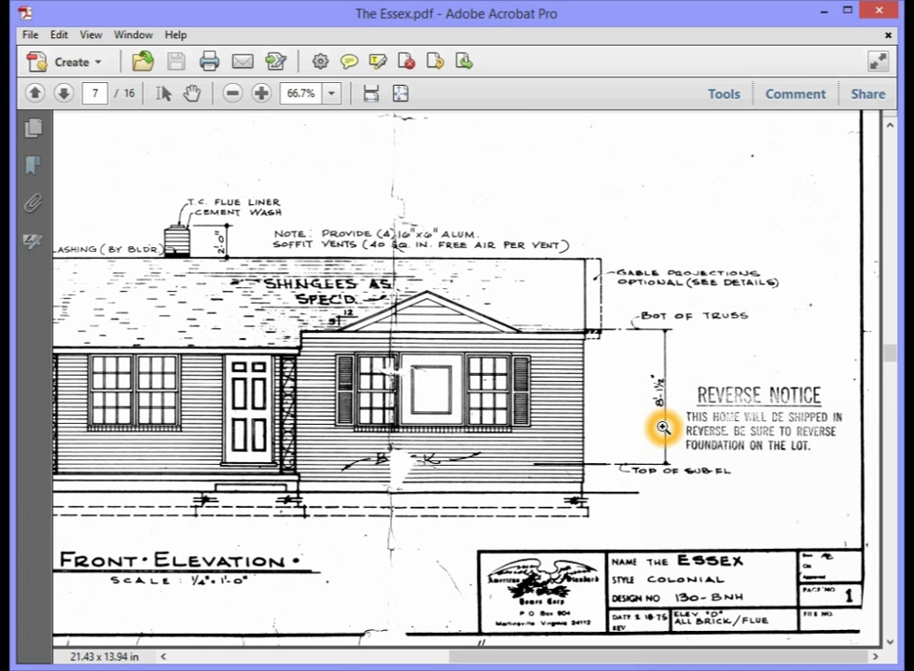
Go to page 12 of the PDF and magnify the typical wall section to read the sub-floor to truss dimension
{"action": "left_click", "coordinate": [100, 93]}
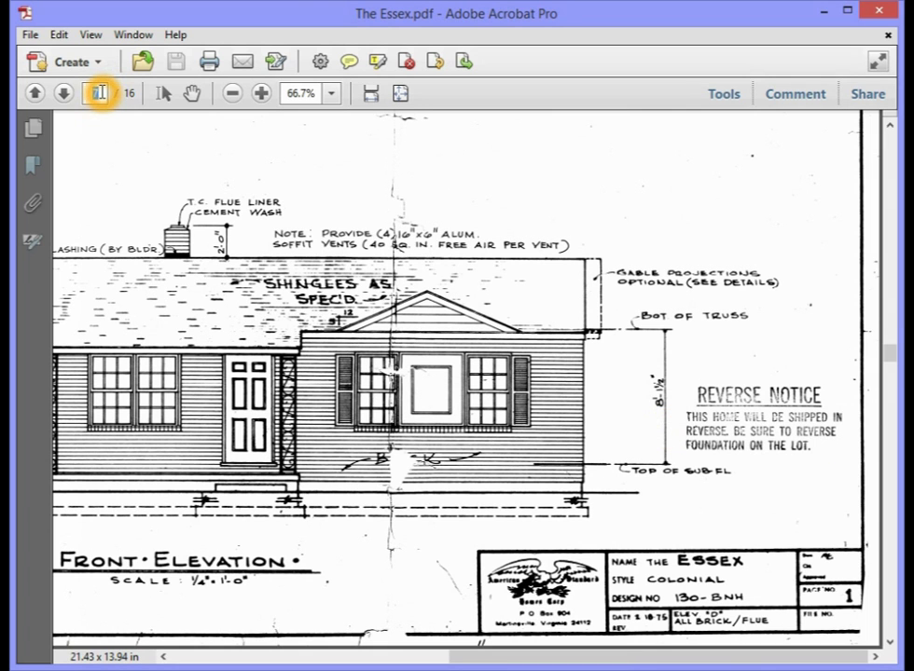
{"action": "type", "text": "12"}
{"action": "key", "text": "Return"}
{"action": "key", "text": "ctrl+0"}
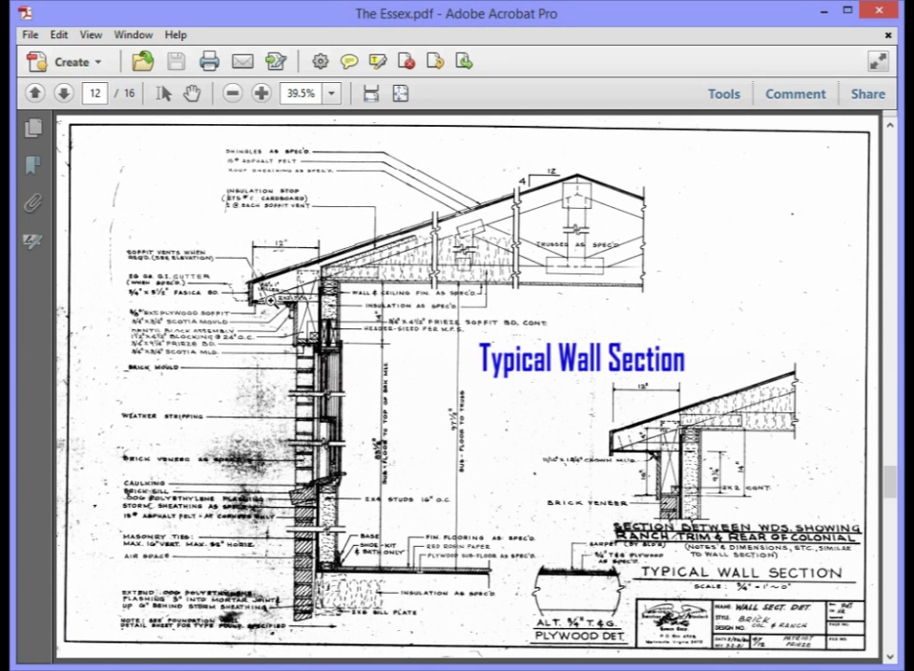
{"action": "left_click_drag", "start_coordinate": [235, 213], "coordinate": [548, 590]}
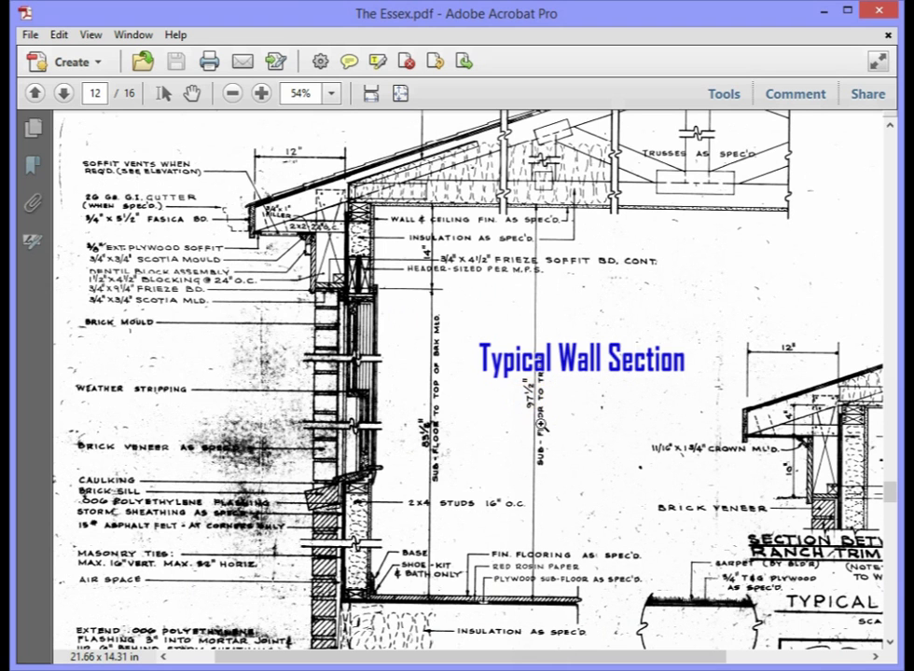
{"action": "left_click", "coordinate": [550, 598]}
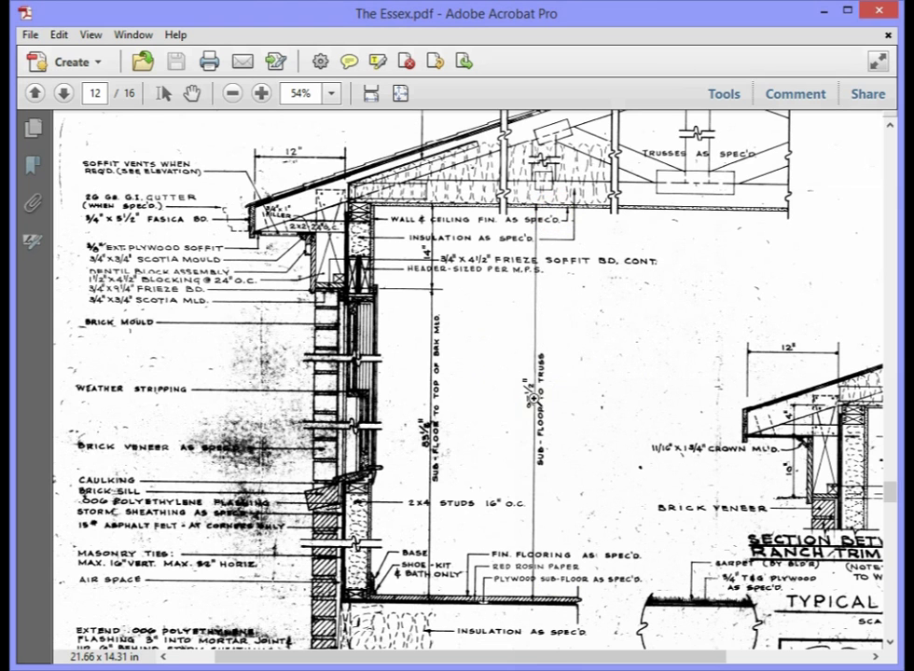
{"action": "left_click", "coordinate": [528, 393]}
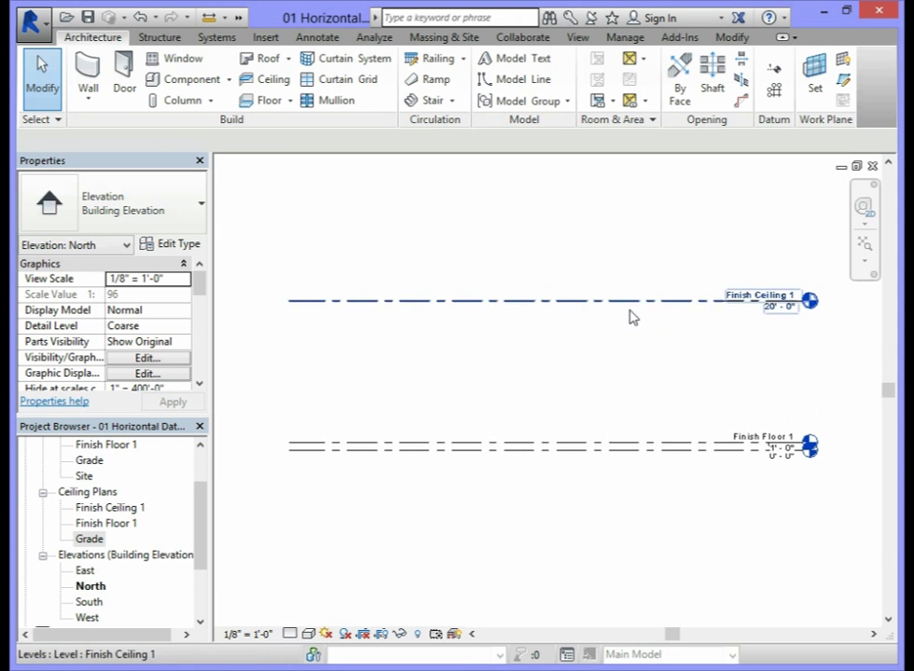
Back in Revit, set the distance from Finish Floor 1 up to the Finish Ceiling 1 level to 8' 1 1/2"
{"action": "left_click", "coordinate": [628, 444]}
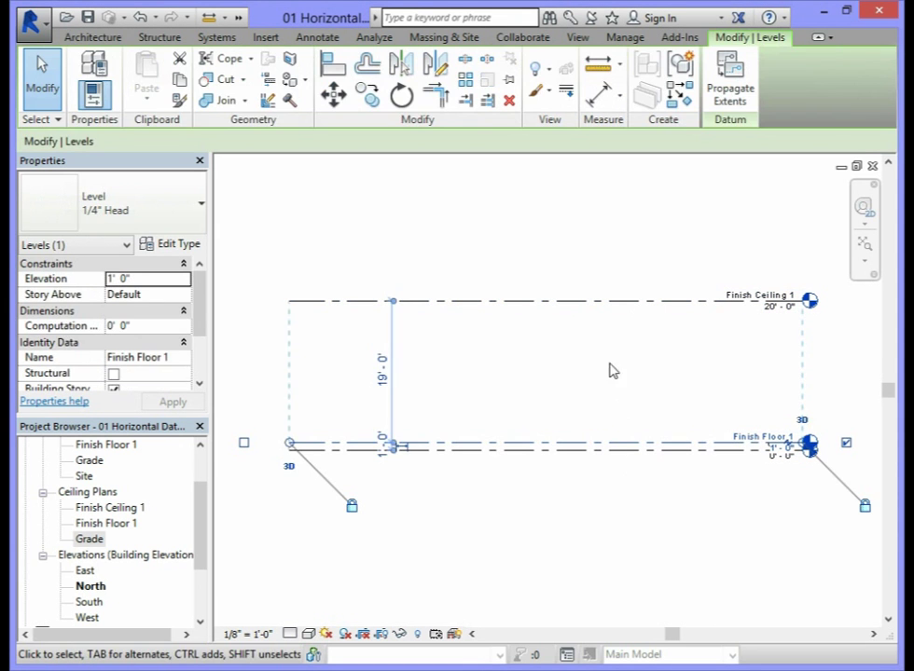
{"action": "left_click", "coordinate": [602, 352]}
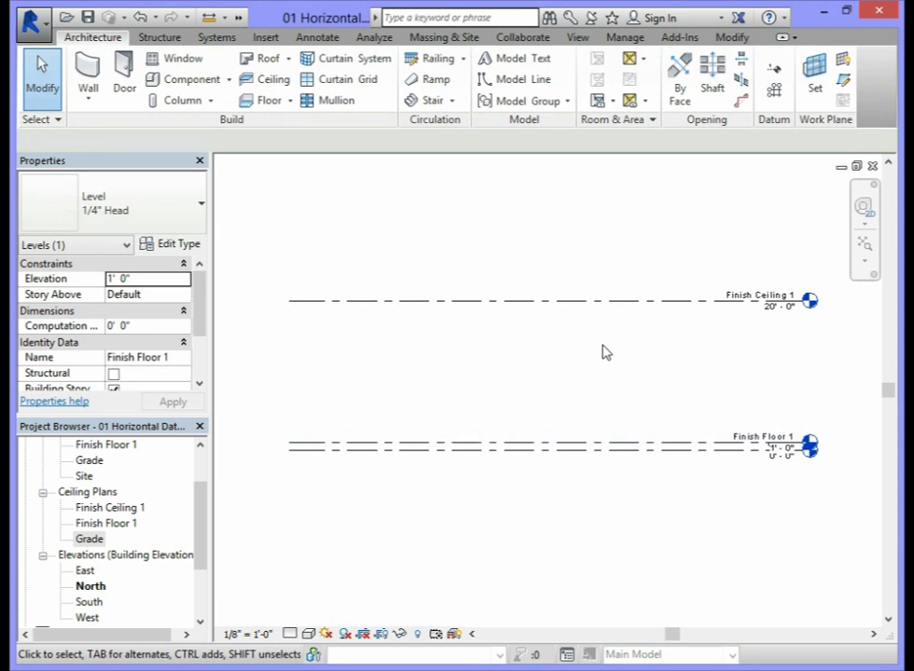
{"action": "left_click", "coordinate": [577, 302]}
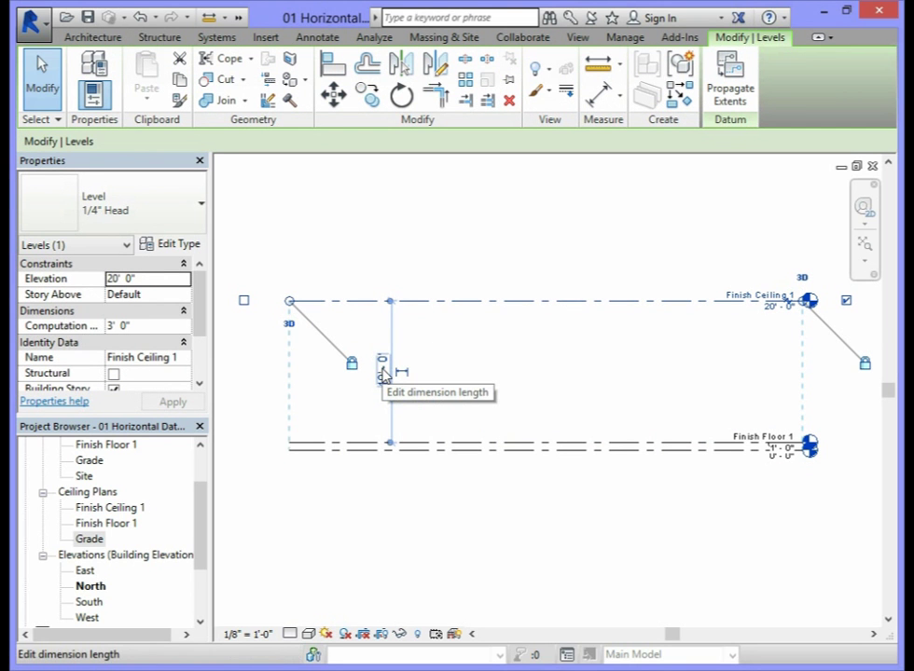
{"action": "left_click", "coordinate": [383, 373]}
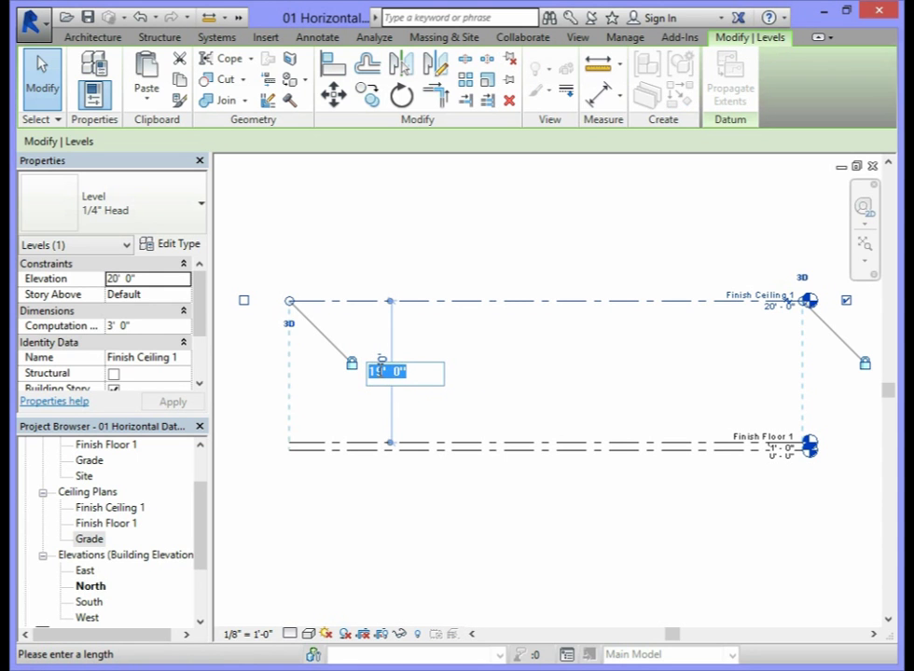
{"action": "type", "text": "8' 1"}
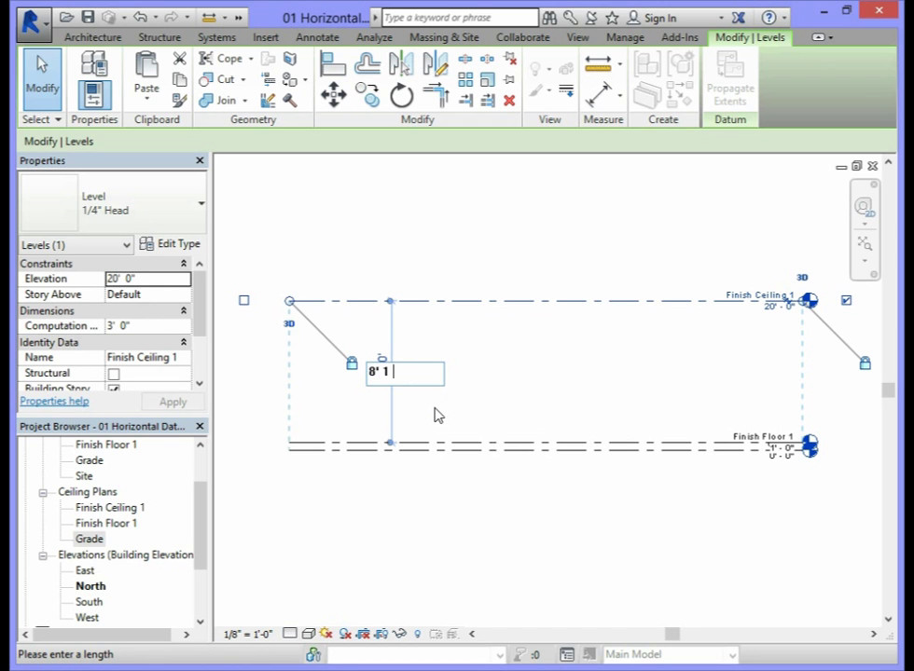
{"action": "type", "text": " 1/2\""}
{"action": "key", "text": "Return"}
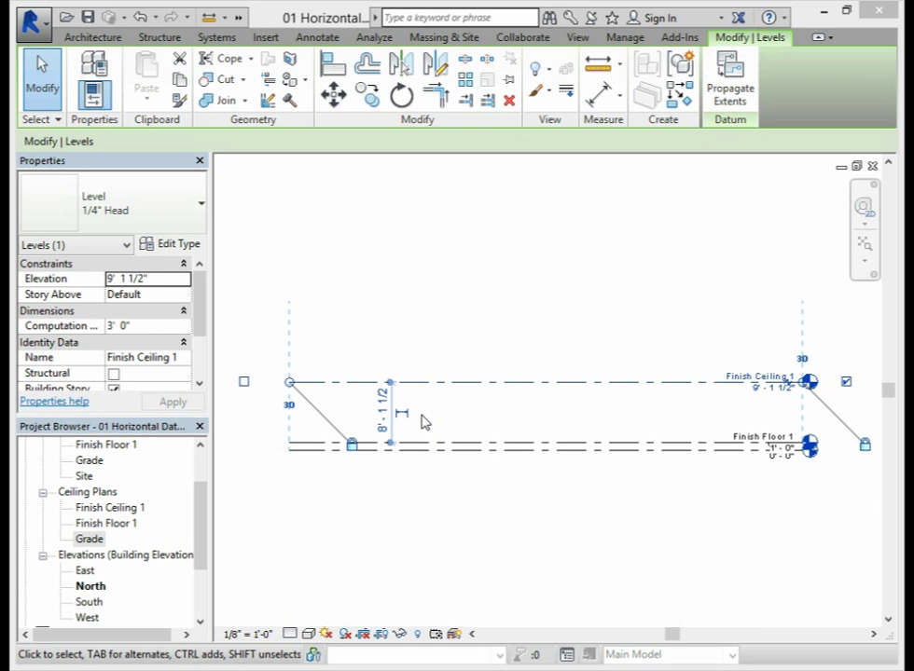
Make the temporary dimension between Finish Floor 1 and Finish Ceiling 1 permanent and lock it as a length constraint
{"action": "scroll", "coordinate": [421, 421], "scroll_direction": "up", "scroll_amount": 3}
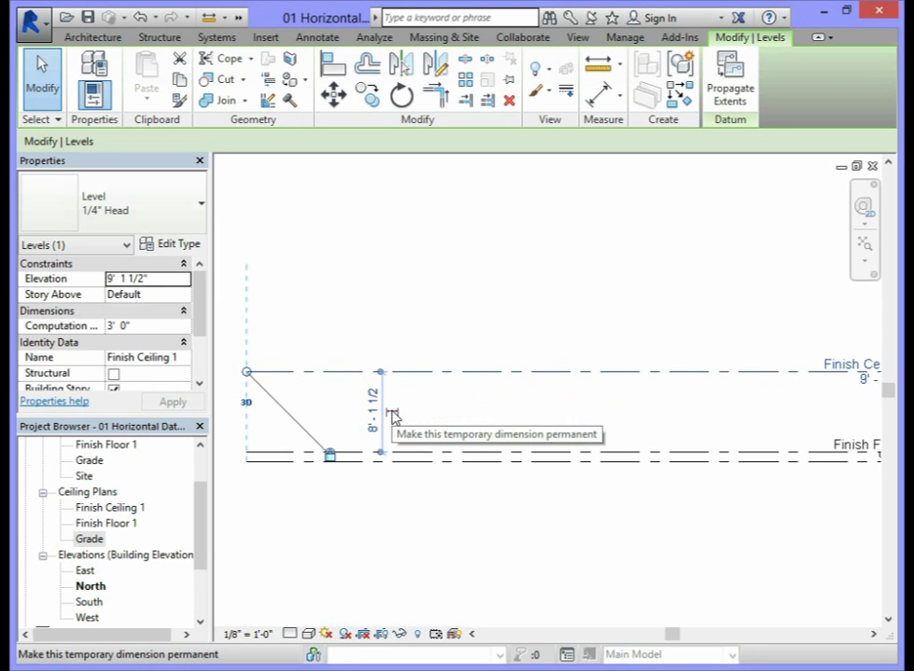
{"action": "left_click", "coordinate": [392, 414]}
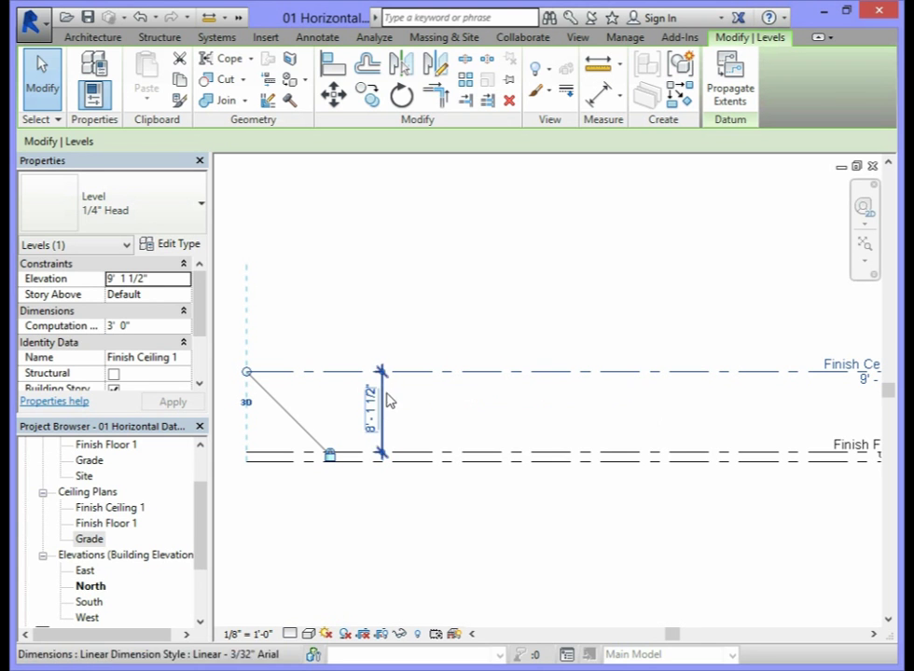
{"action": "left_click", "coordinate": [385, 396]}
{"action": "key", "text": "Escape"}
{"action": "left_click", "coordinate": [383, 394]}
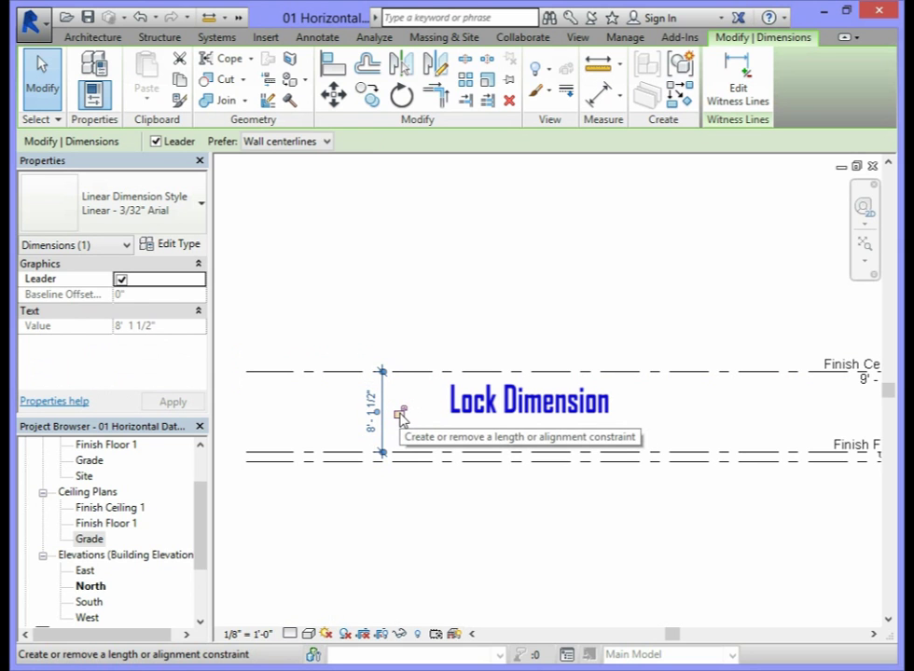
{"action": "left_click", "coordinate": [400, 413]}
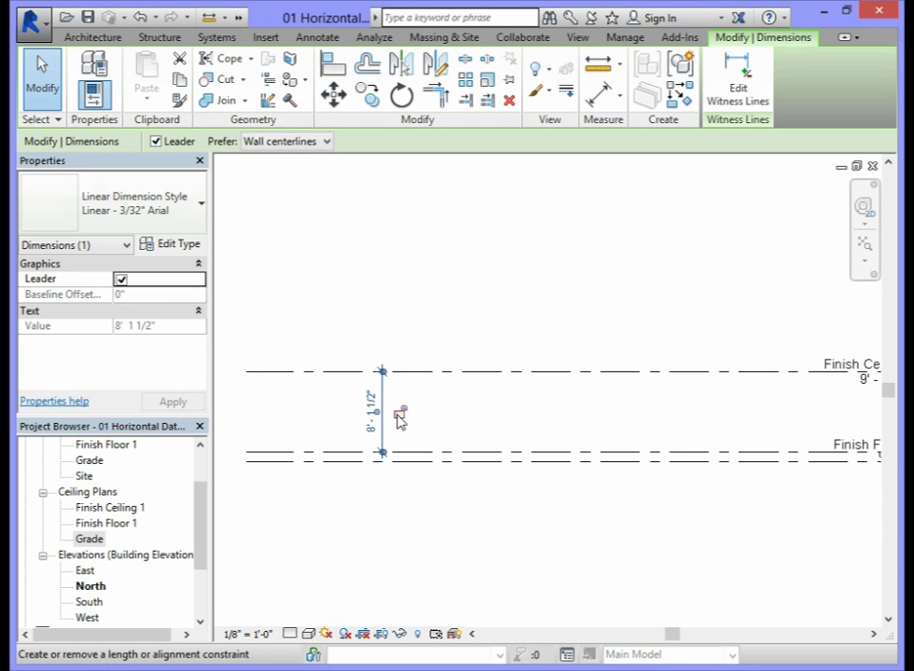
{"action": "left_click", "coordinate": [400, 414]}
Make the temporary dimension between Grade and Finish Floor 1 permanent and lock it as a length constraint
{"action": "scroll", "coordinate": [445, 483], "scroll_direction": "down", "scroll_amount": 1}
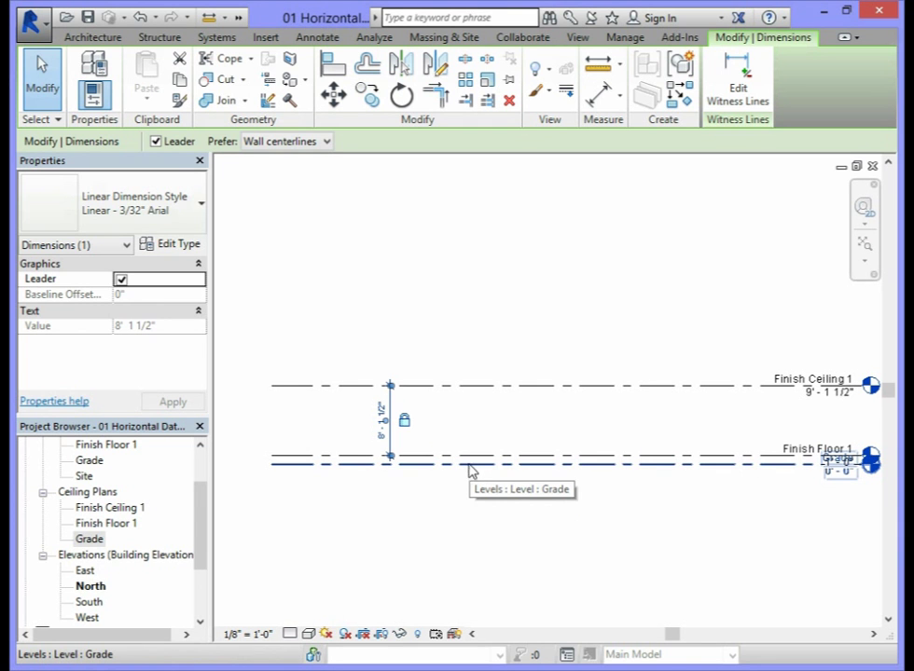
{"action": "left_click", "coordinate": [466, 460]}
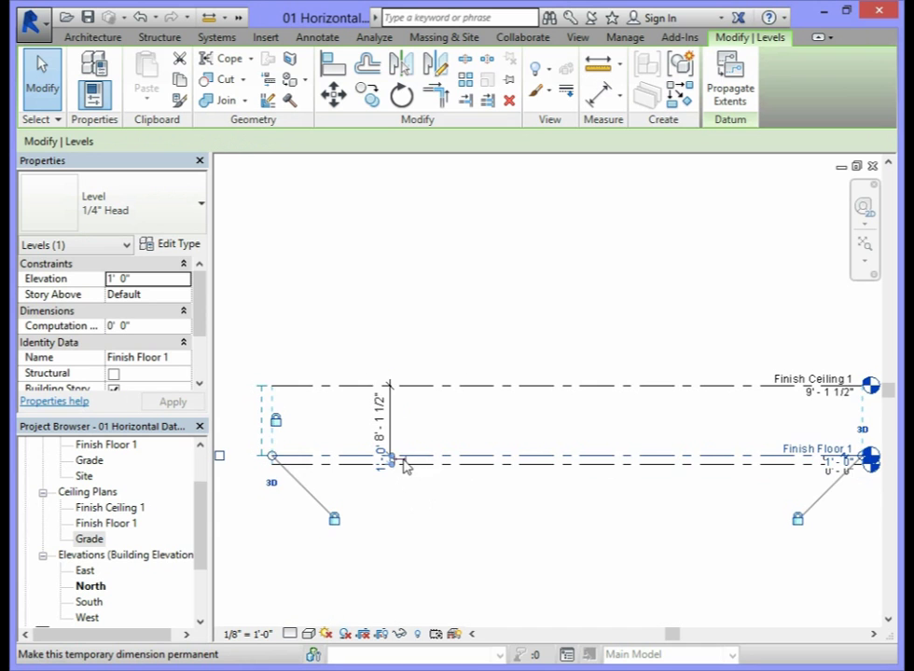
{"action": "scroll", "coordinate": [408, 466], "scroll_direction": "up", "scroll_amount": 5}
{"action": "scroll", "coordinate": [406, 467], "scroll_direction": "up", "scroll_amount": 2}
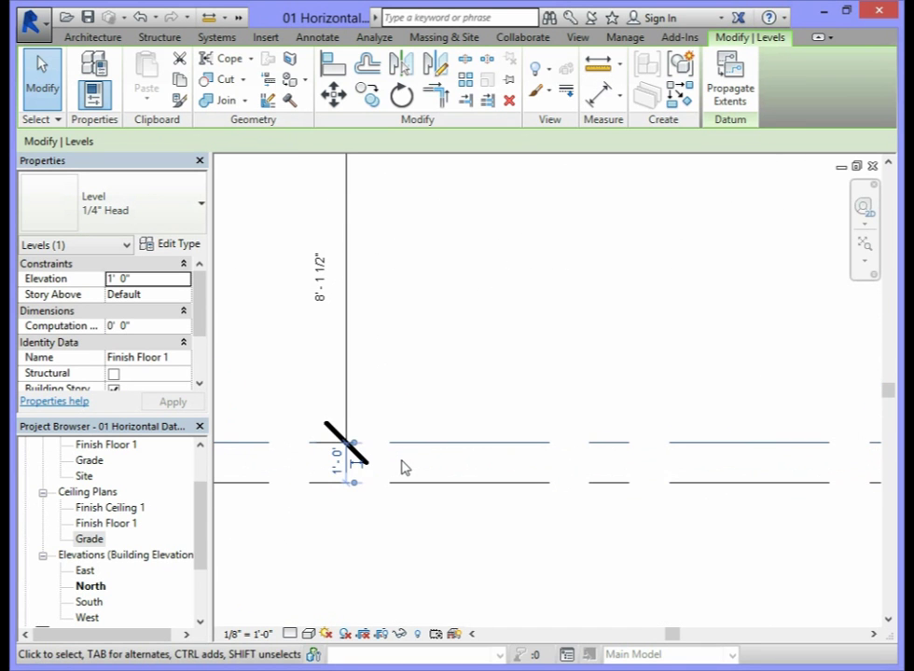
{"action": "left_click", "coordinate": [354, 472]}
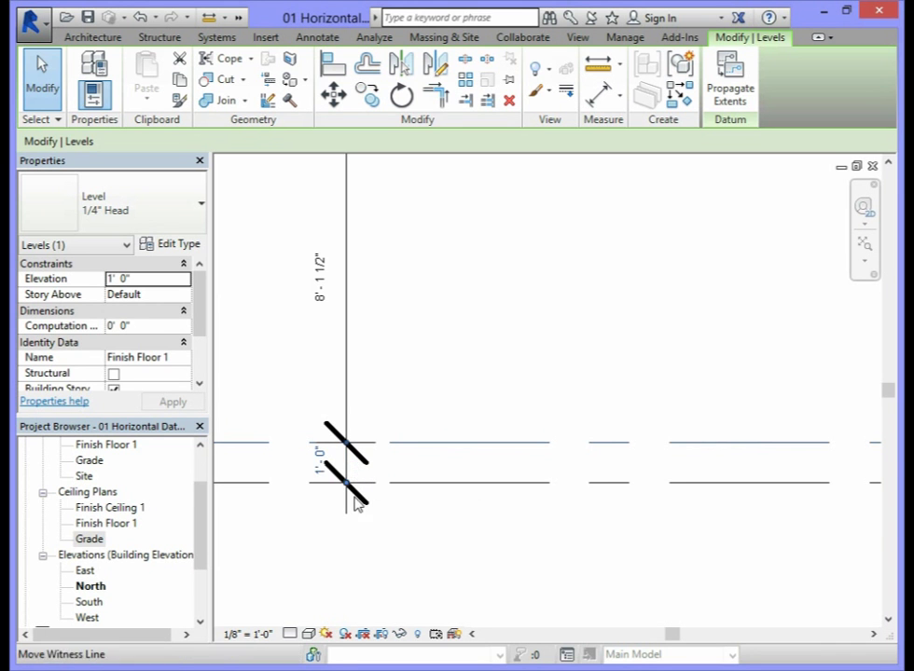
{"action": "left_click", "coordinate": [363, 544]}
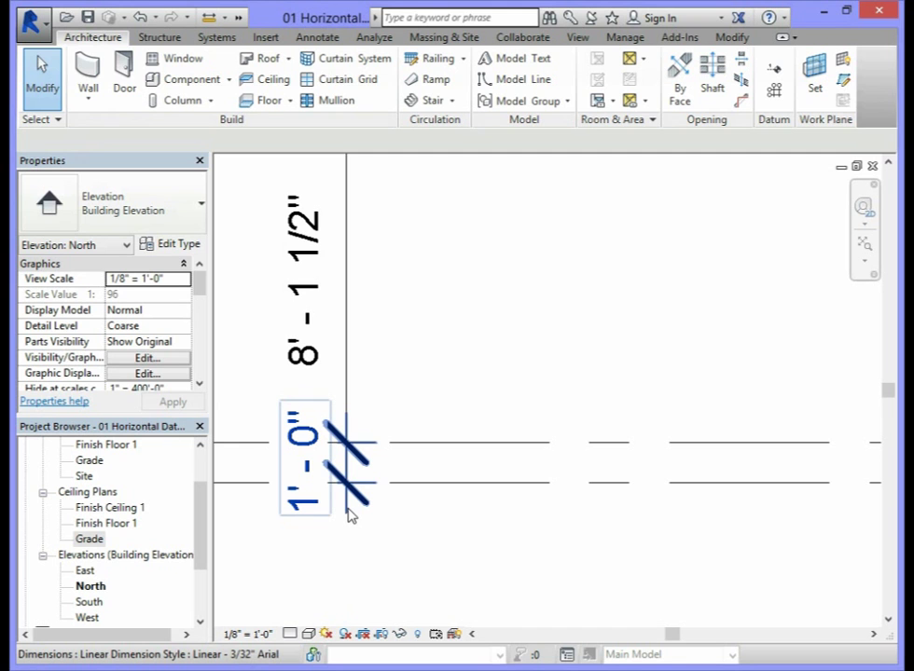
{"action": "left_click", "coordinate": [347, 512]}
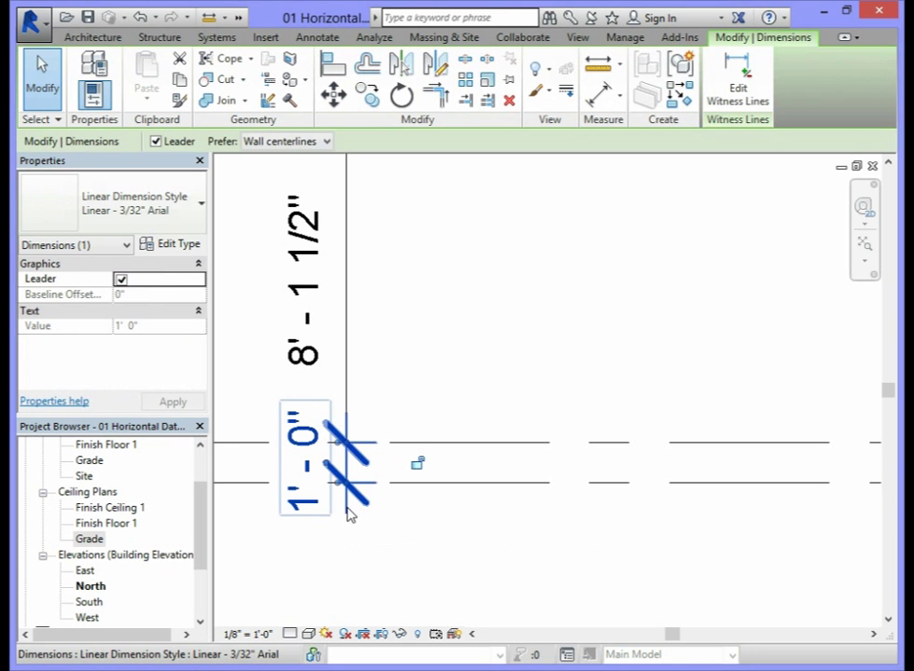
{"action": "left_click", "coordinate": [416, 464]}
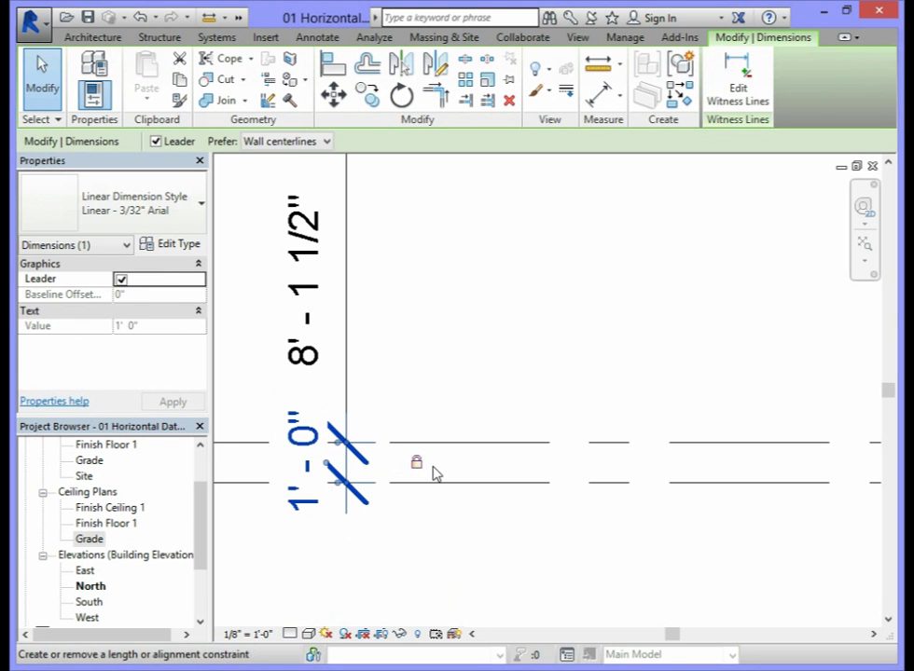
{"action": "scroll", "coordinate": [433, 473], "scroll_direction": "down", "scroll_amount": 5}
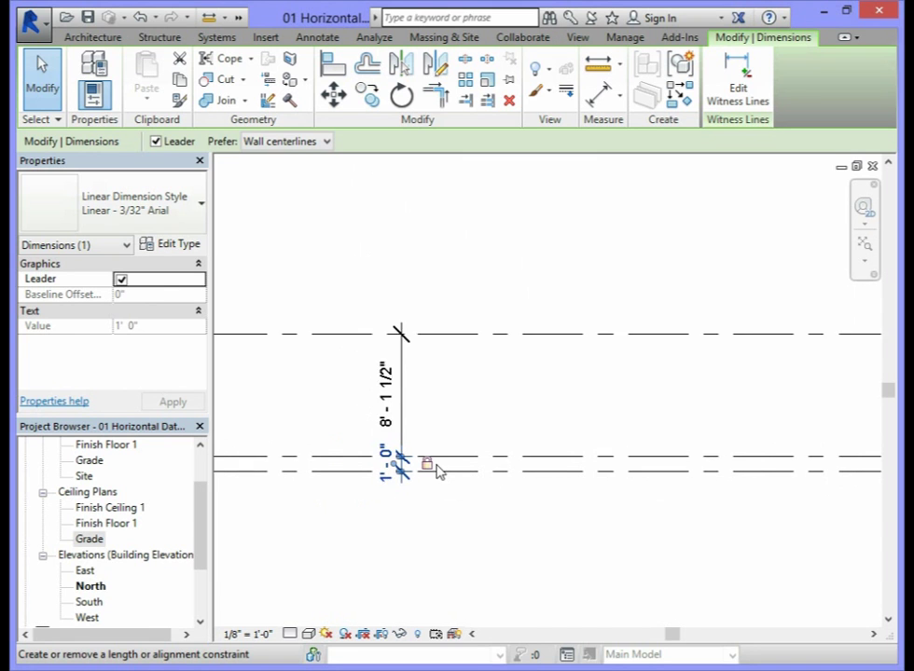